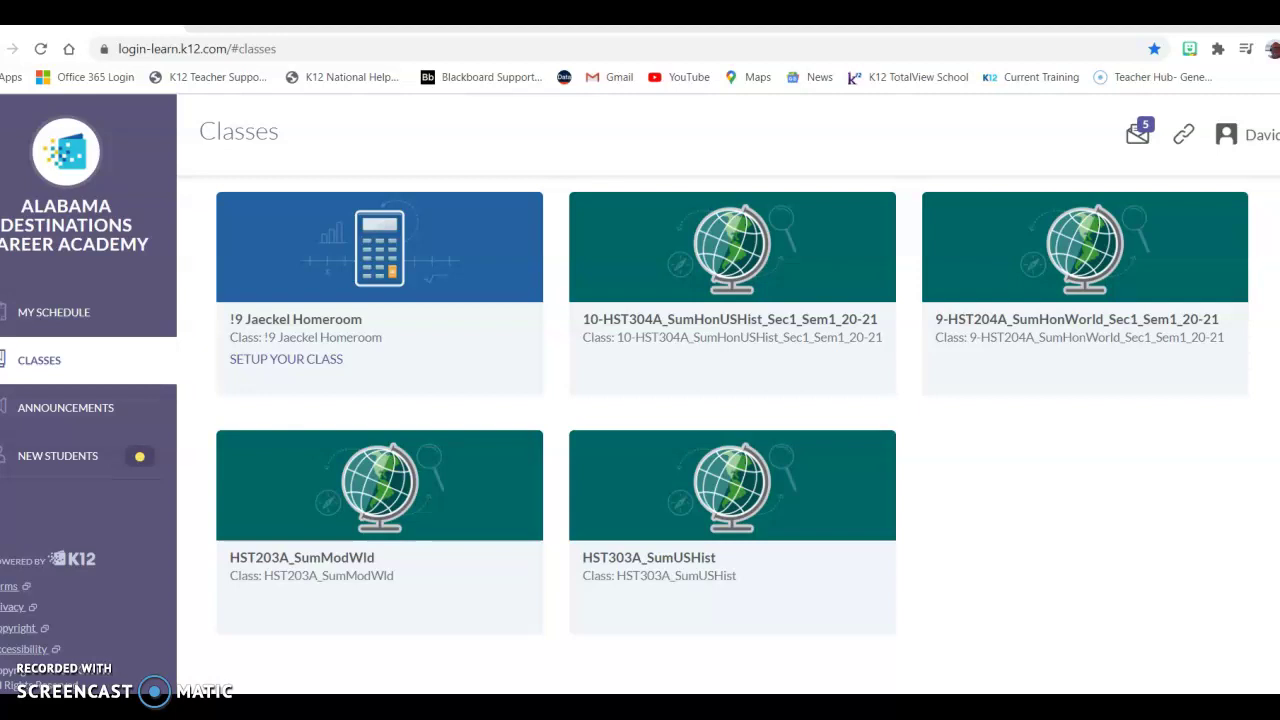
Open the class 10-HST304A_SumHonUSHist_Sec1_Sem1_20-21.
{"action": "mouse_move", "coordinate": [716, 338]}
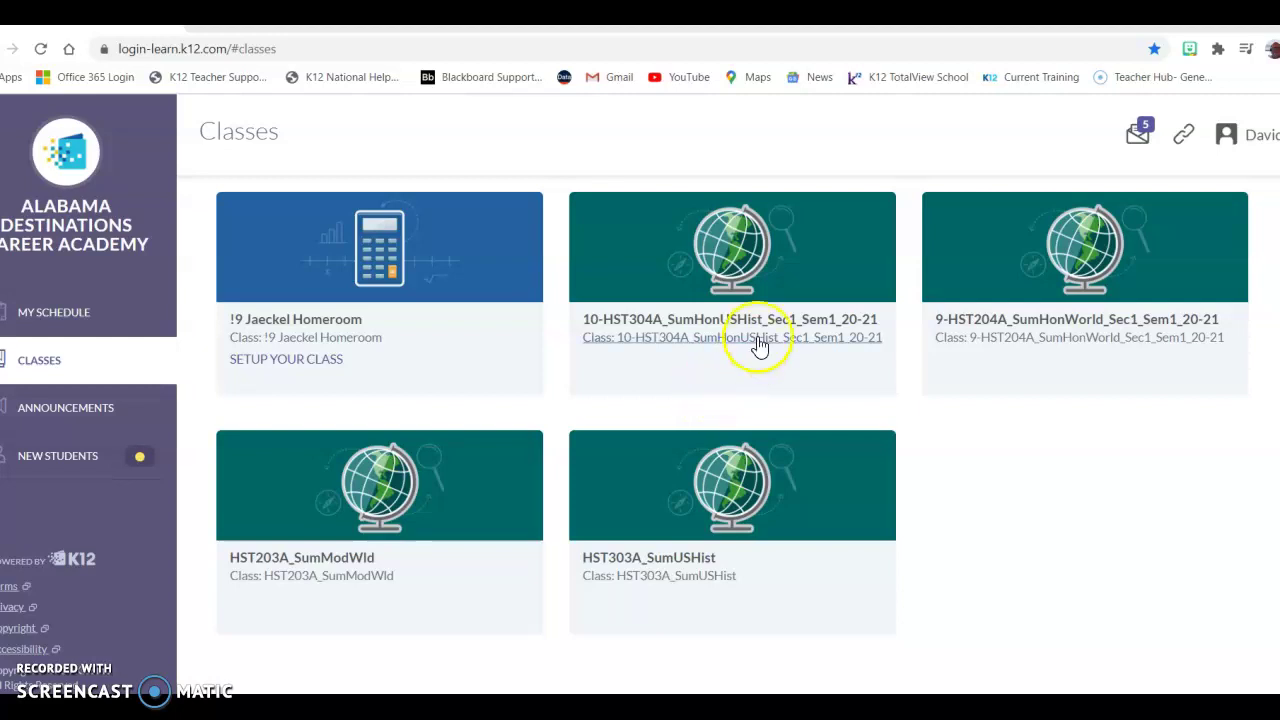
{"action": "mouse_move", "coordinate": [745, 262]}
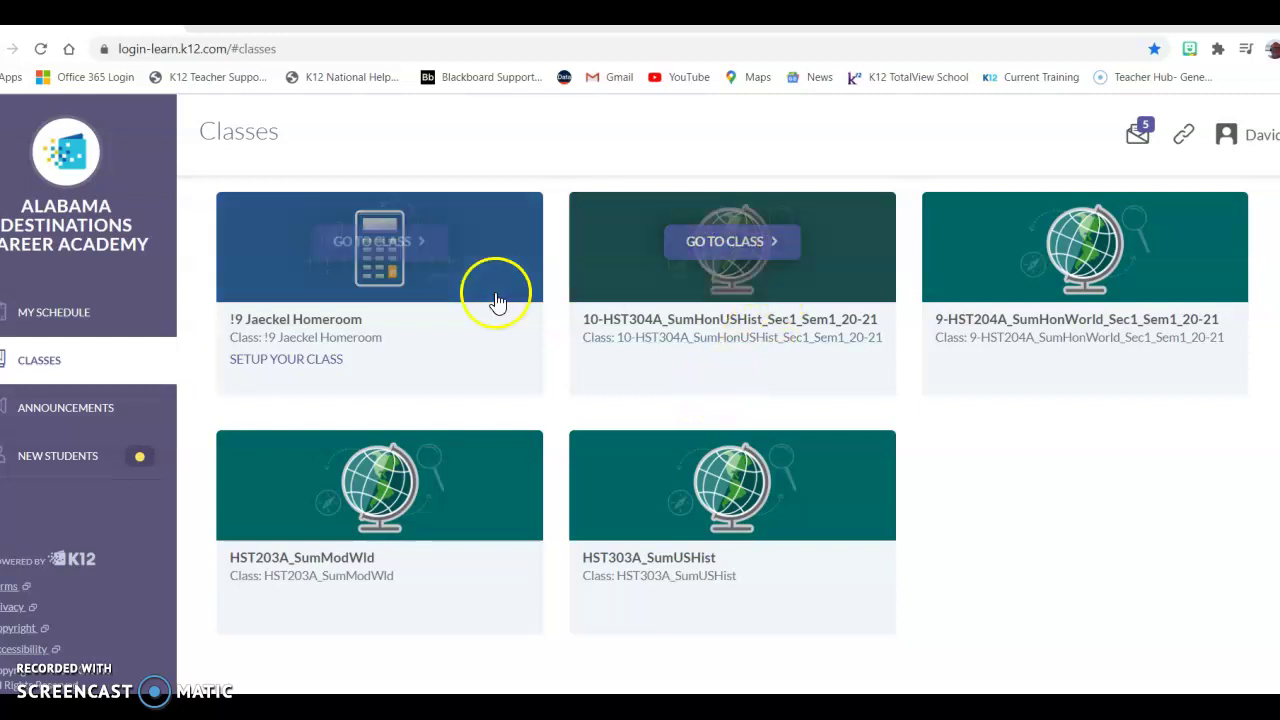
{"action": "mouse_move", "coordinate": [812, 445]}
{"action": "left_click", "coordinate": [724, 246]}
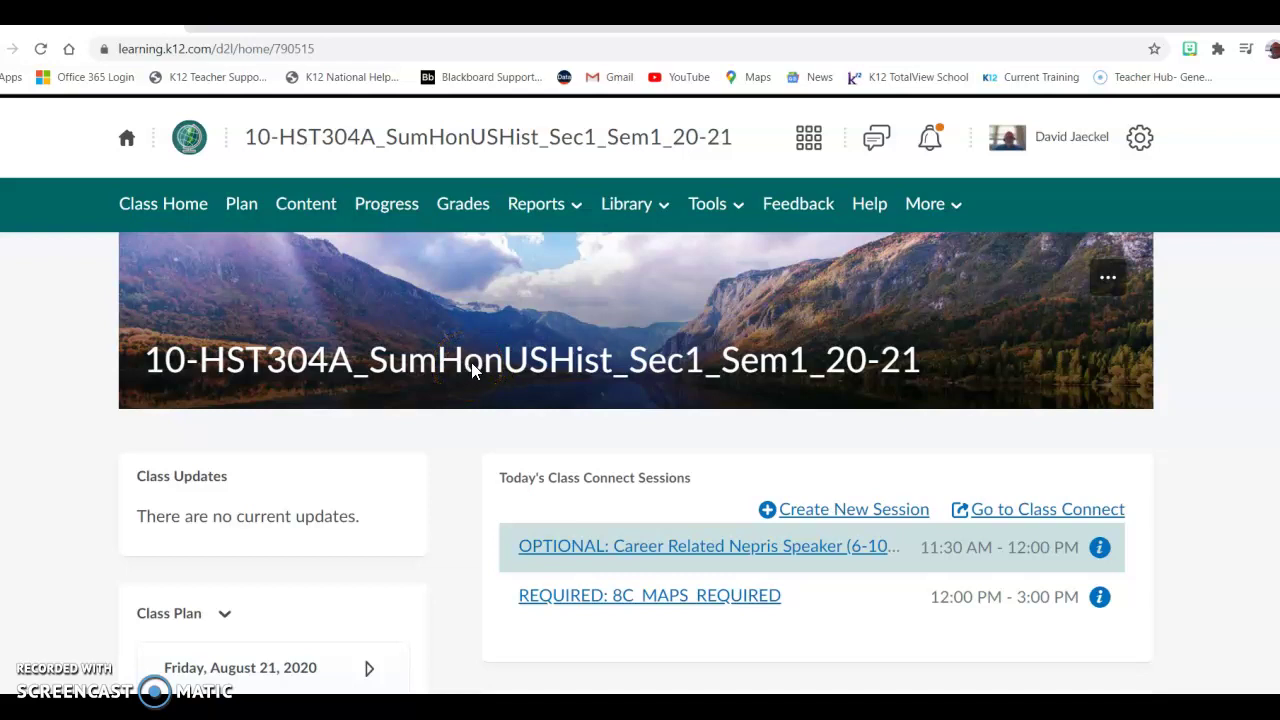
Go to the class's Rubrics area in Course Administration and create a new rubric.
{"action": "left_click", "coordinate": [740, 211]}
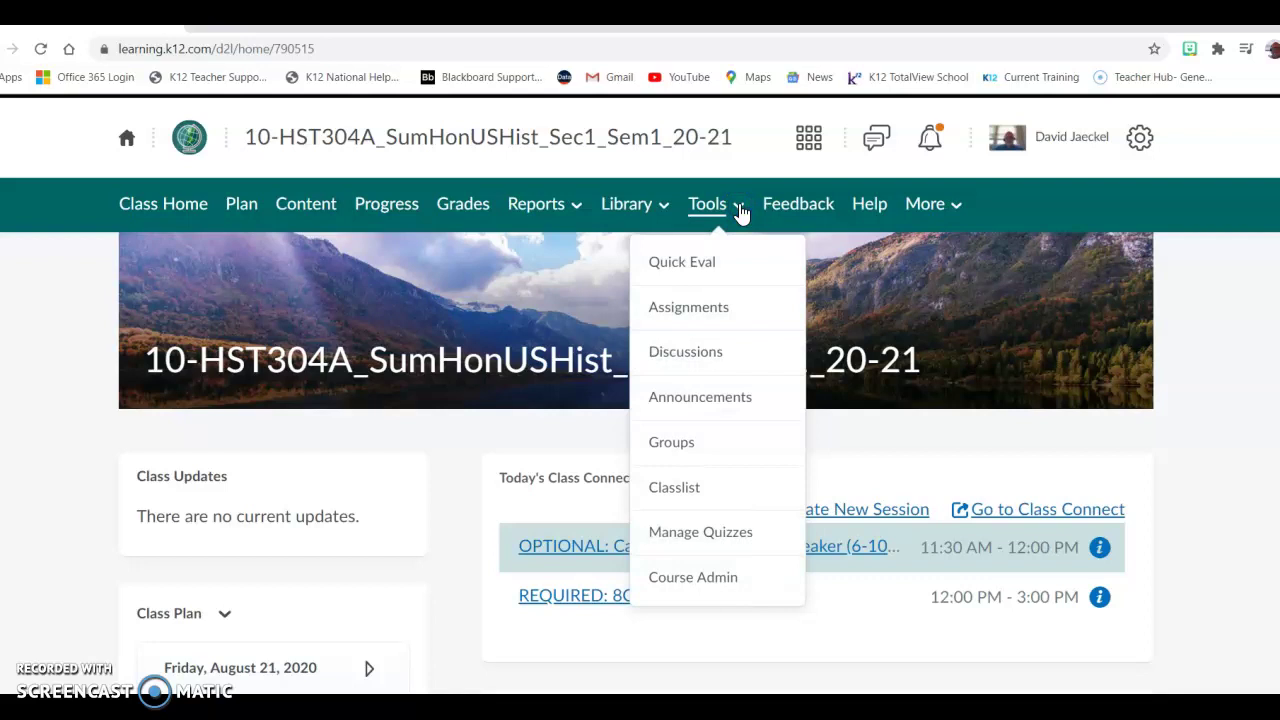
{"action": "left_click", "coordinate": [728, 590]}
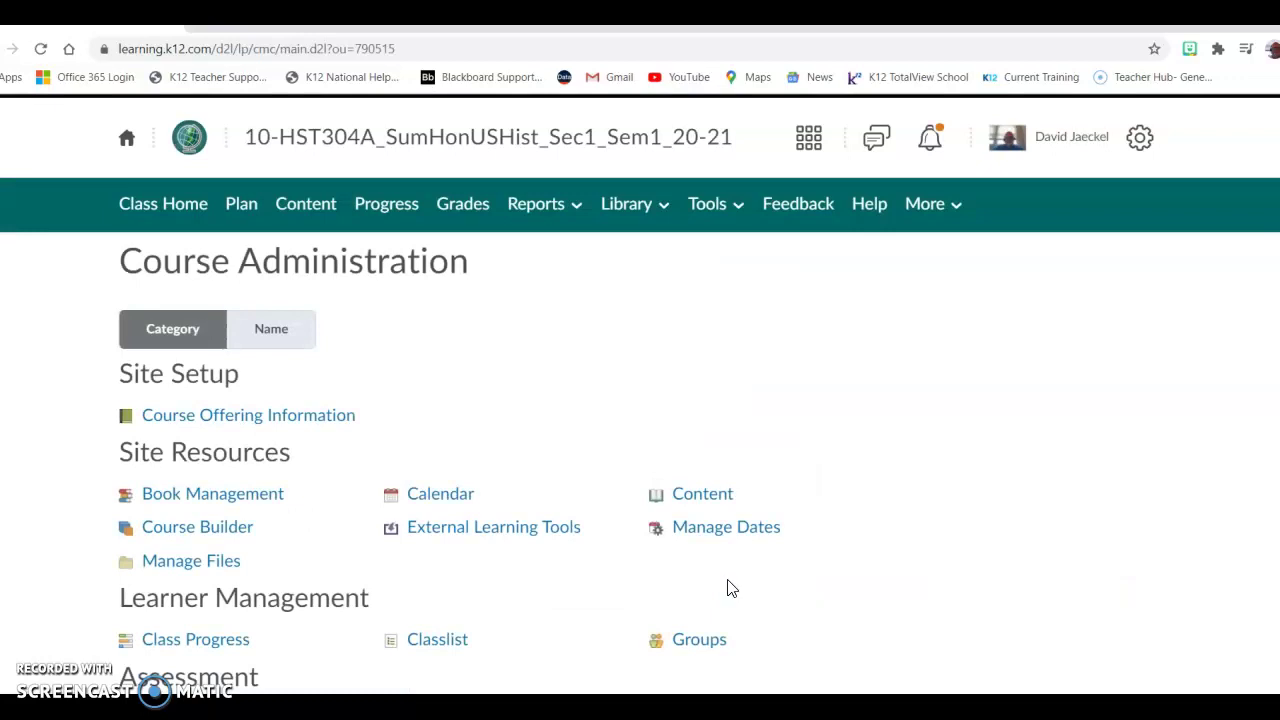
{"action": "scroll", "coordinate": [851, 491], "scroll_direction": "down", "scroll_amount": 3}
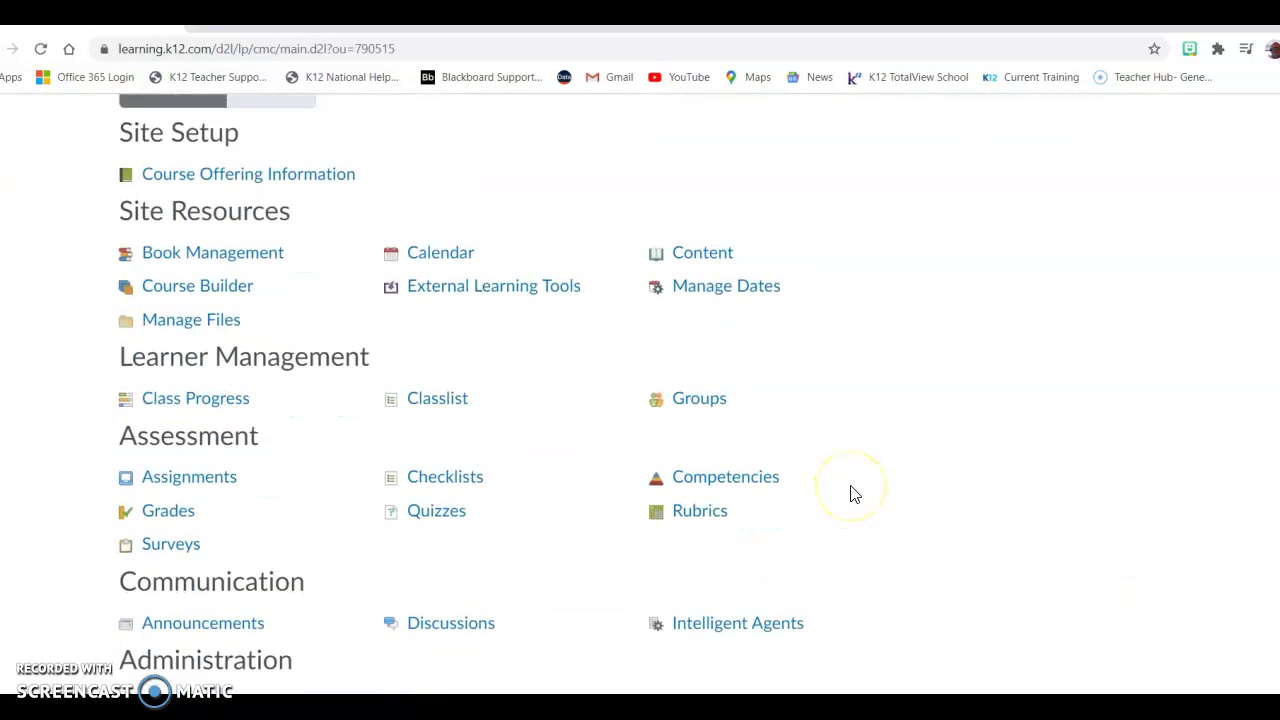
{"action": "left_click", "coordinate": [691, 516]}
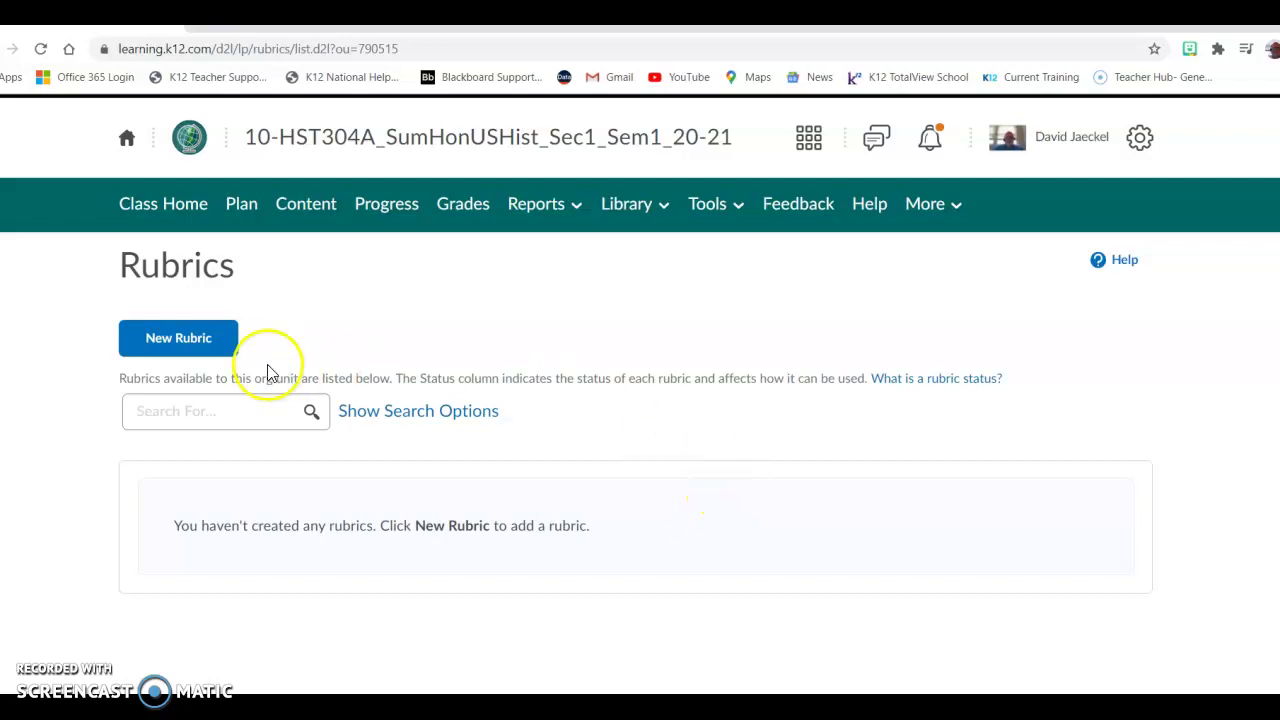
{"action": "left_click", "coordinate": [173, 347]}
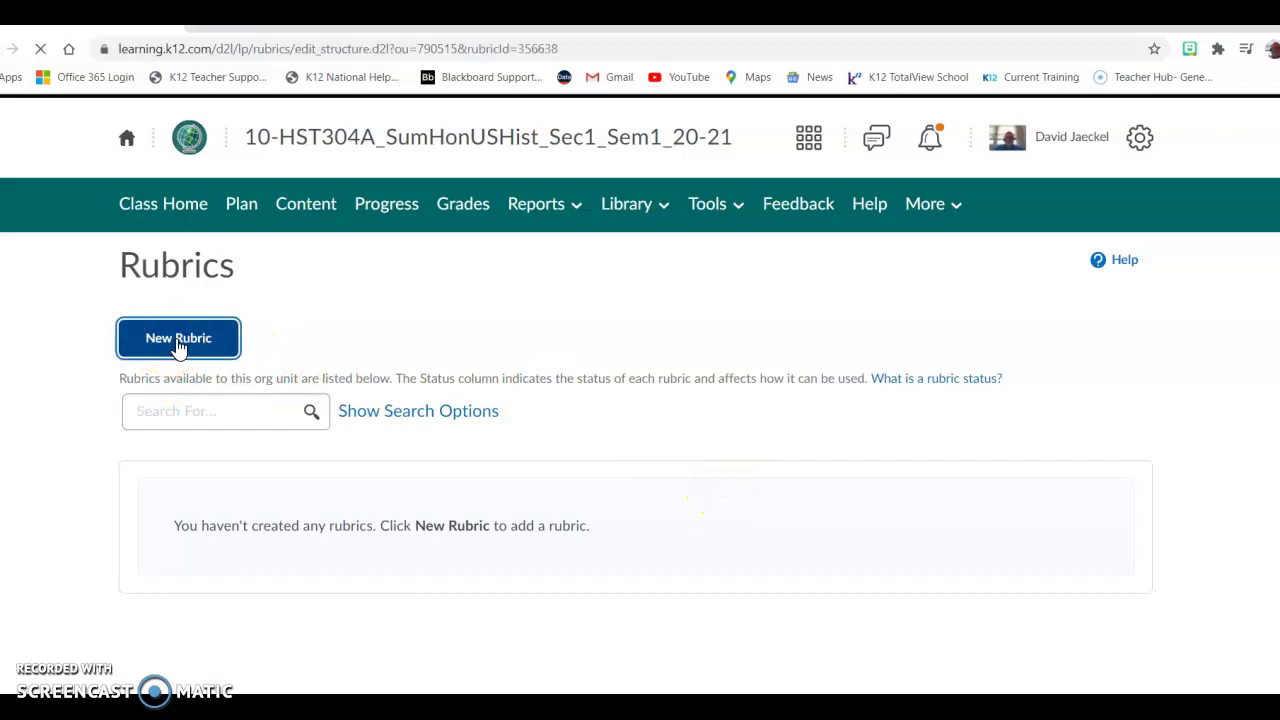
Replace the new rubric's default name with "Written Assignments".
{"action": "left_click", "coordinate": [380, 378]}
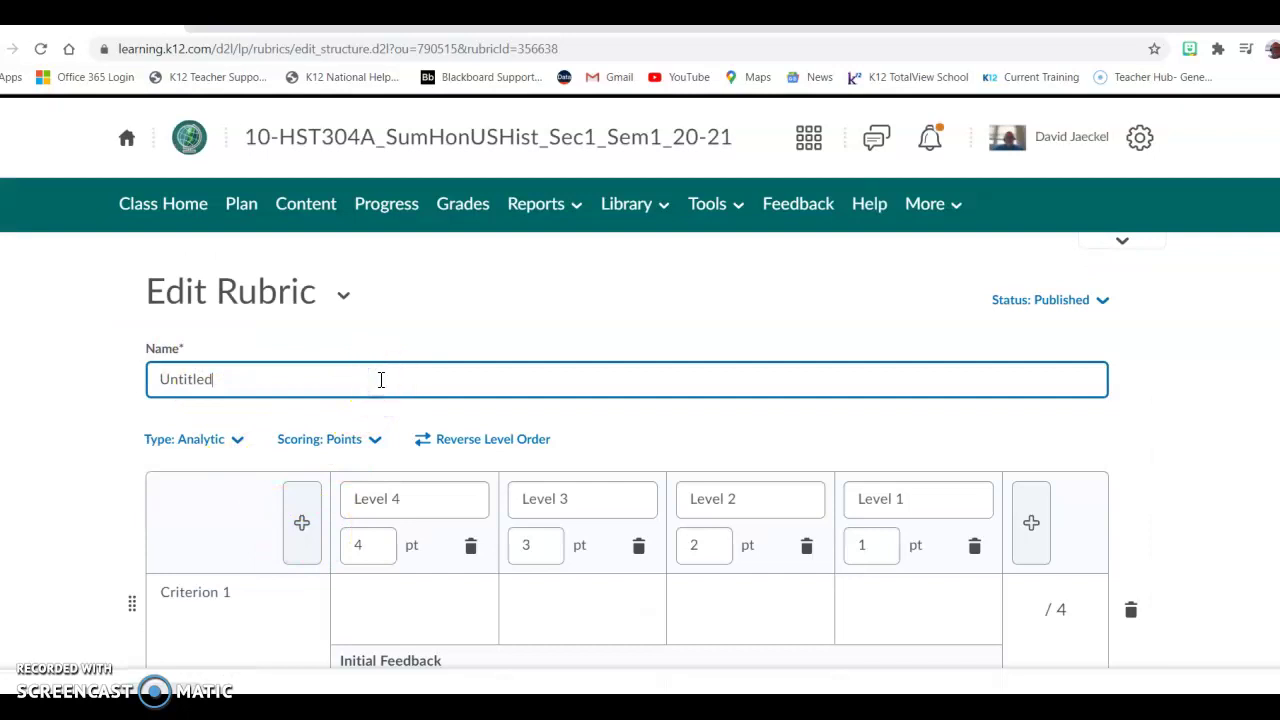
{"action": "key", "text": "BackSpace"}
{"action": "key", "text": "BackSpace"}
{"action": "key", "text": "BackSpace"}
{"action": "key", "text": "BackSpace"}
{"action": "key", "text": "BackSpace"}
{"action": "key", "text": "BackSpace"}
{"action": "key", "text": "BackSpace"}
{"action": "key", "text": "BackSpace"}
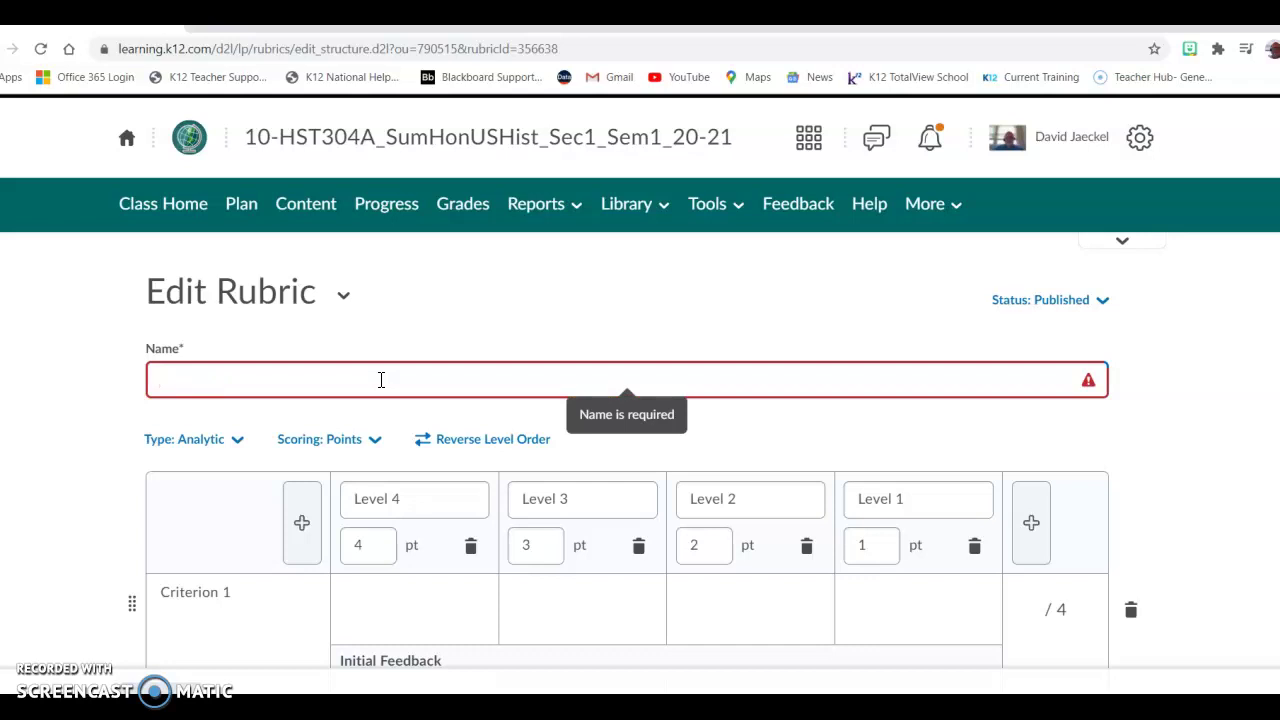
{"action": "type", "text": "Written Assignment"}
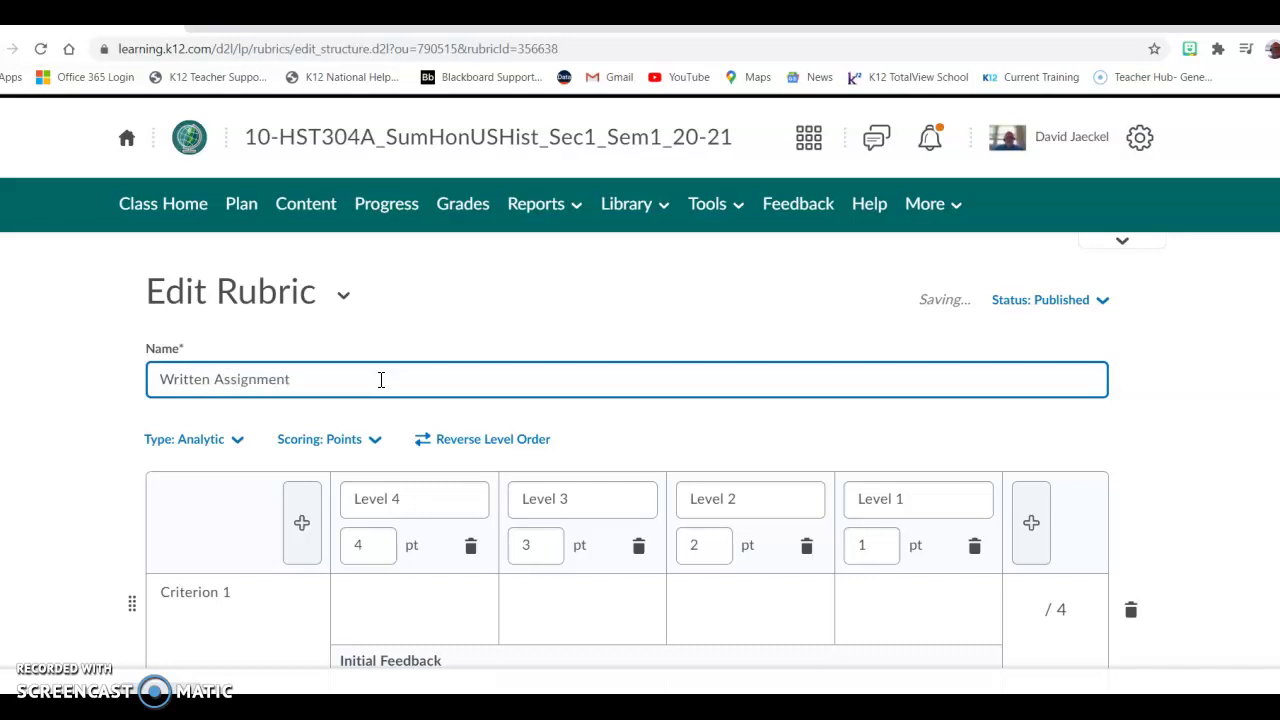
{"action": "type", "text": "s"}
Rename the first criterion of the rubric as "Originality".
{"action": "scroll", "coordinate": [390, 487], "scroll_direction": "down", "scroll_amount": 5}
{"action": "left_click", "coordinate": [414, 457]}
{"action": "scroll", "coordinate": [405, 476], "scroll_direction": "up", "scroll_amount": 1}
{"action": "left_click", "coordinate": [320, 315]}
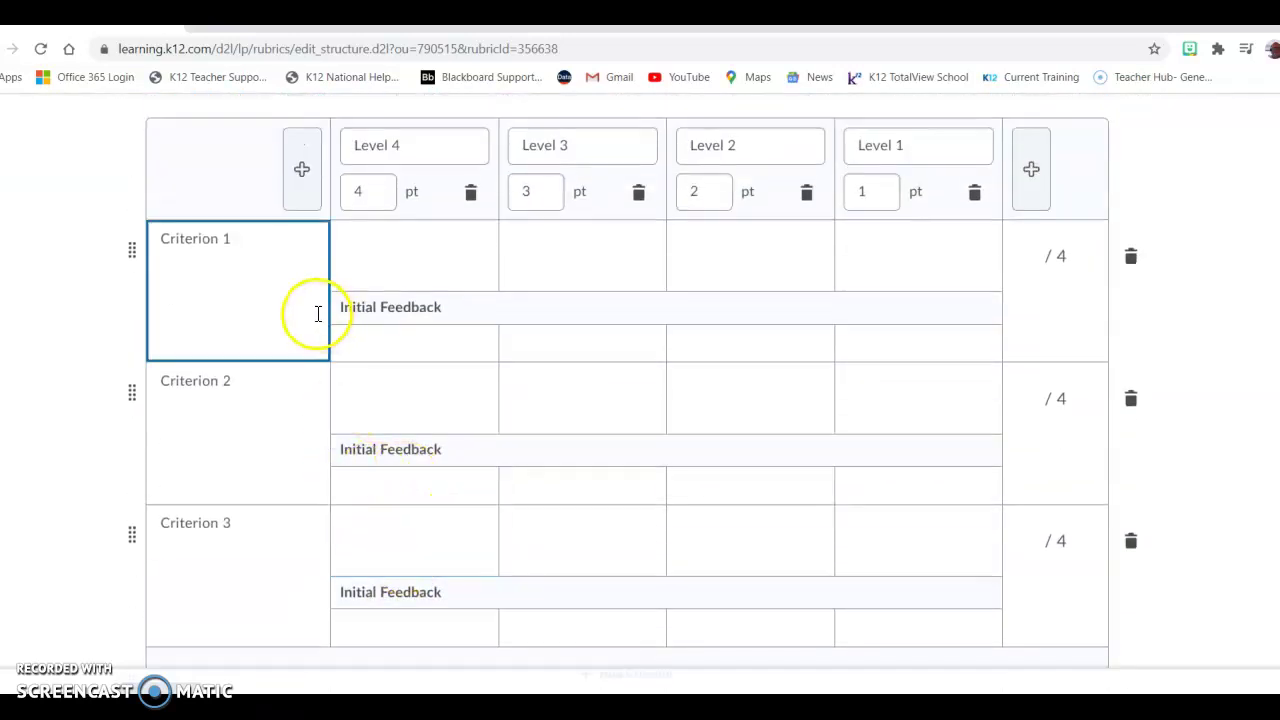
{"action": "left_click", "coordinate": [271, 276]}
{"action": "key", "text": "BackSpace"}
{"action": "key", "text": "BackSpace"}
{"action": "key", "text": "BackSpace"}
{"action": "key", "text": "BackSpace"}
{"action": "key", "text": "BackSpace"}
{"action": "key", "text": "BackSpace"}
{"action": "key", "text": "BackSpace"}
{"action": "key", "text": "BackSpace"}
{"action": "key", "text": "BackSpace"}
{"action": "key", "text": "BackSpace"}
{"action": "key", "text": "BackSpace"}
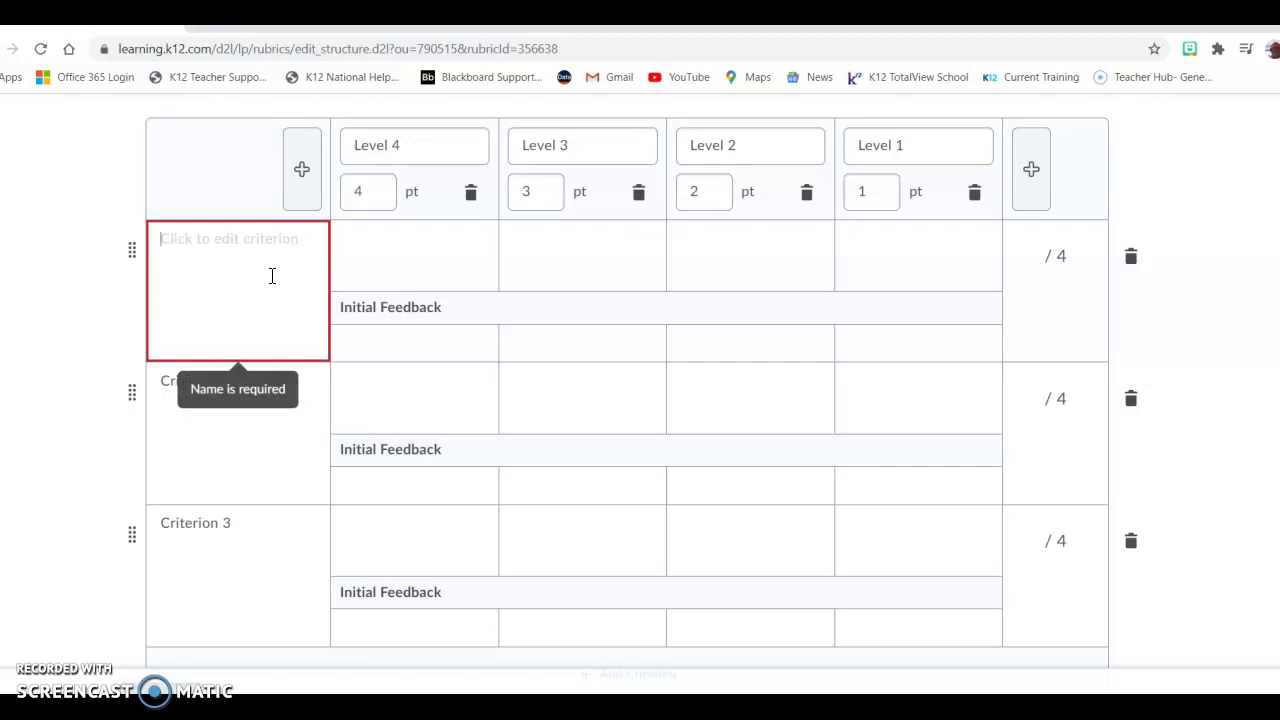
{"action": "type", "text": "Originality"}
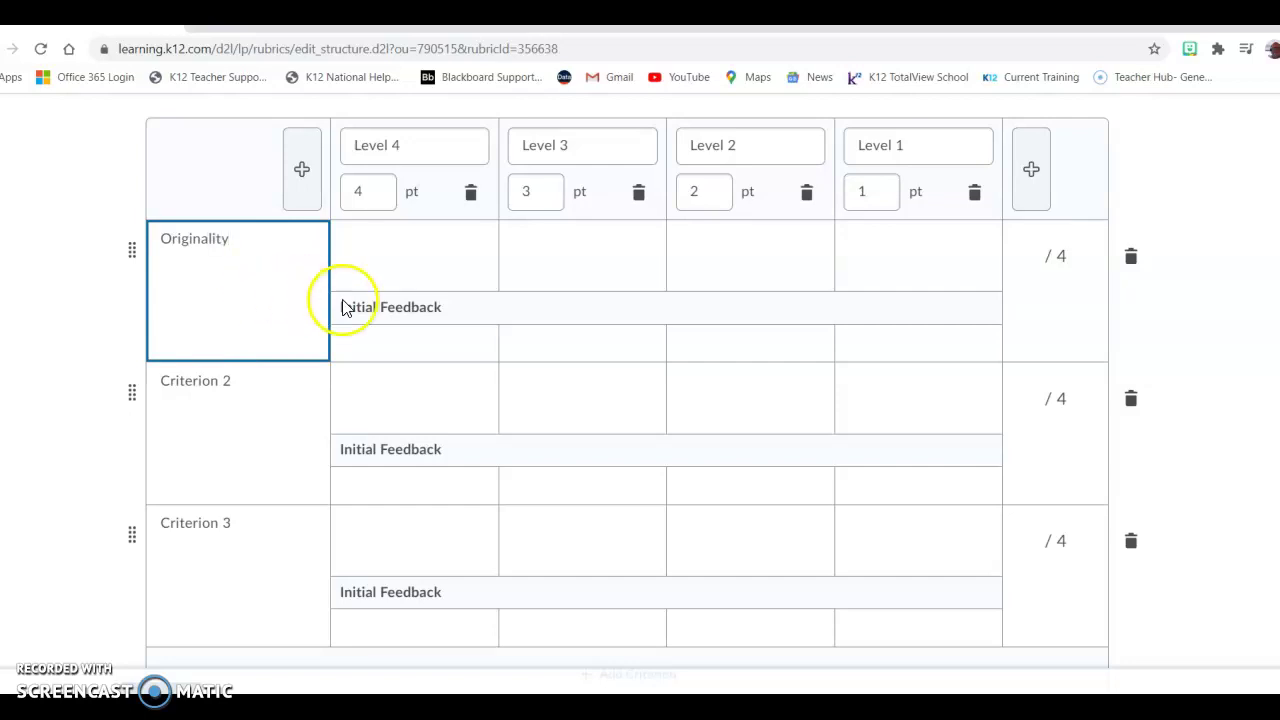
Describe the Originality criterion as "100% Original" for Level 4 and "80% Original" for Level 3.
{"action": "left_click", "coordinate": [402, 287]}
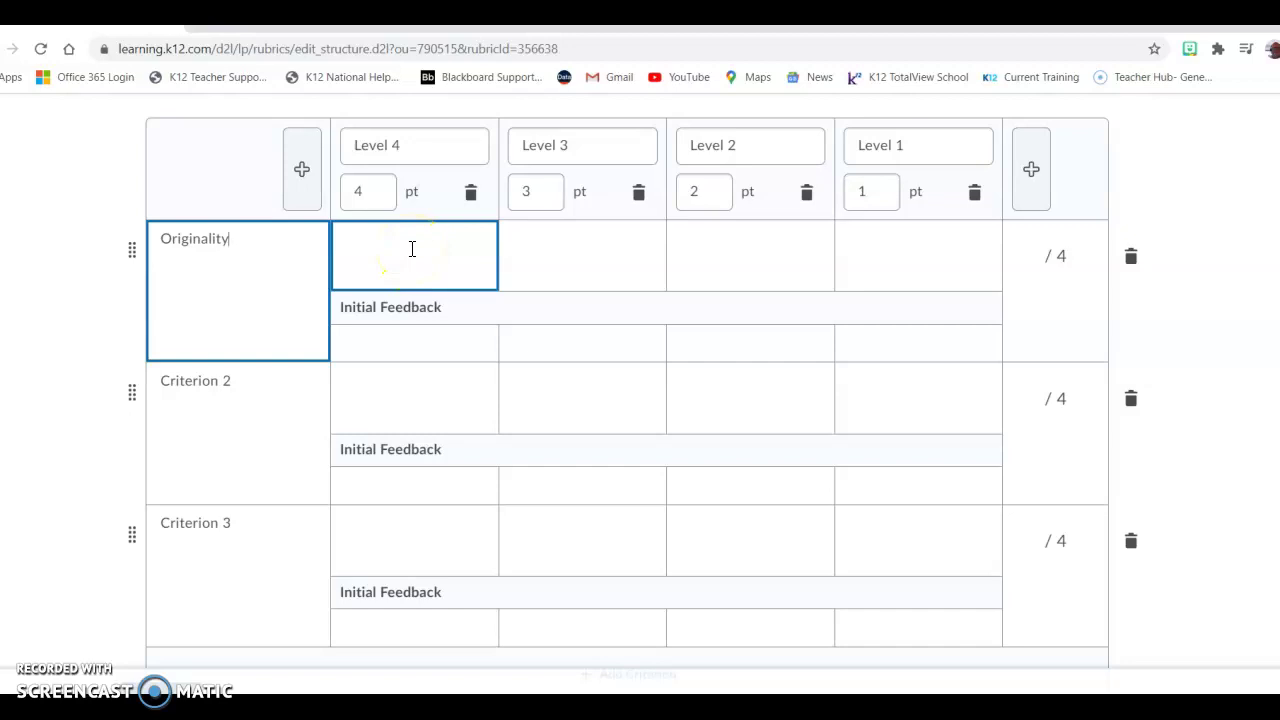
{"action": "left_click", "coordinate": [412, 249]}
{"action": "left_click", "coordinate": [486, 336]}
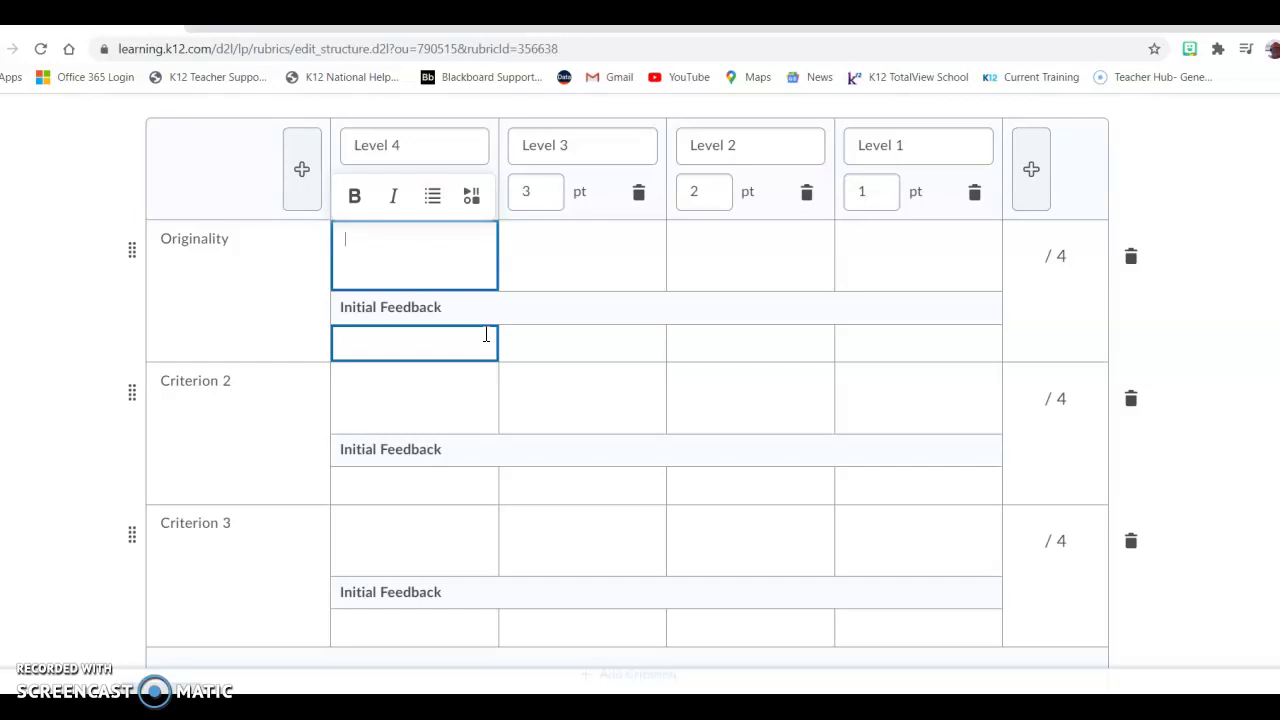
{"action": "type", "text": "100% Original"}
{"action": "left_click", "coordinate": [586, 257]}
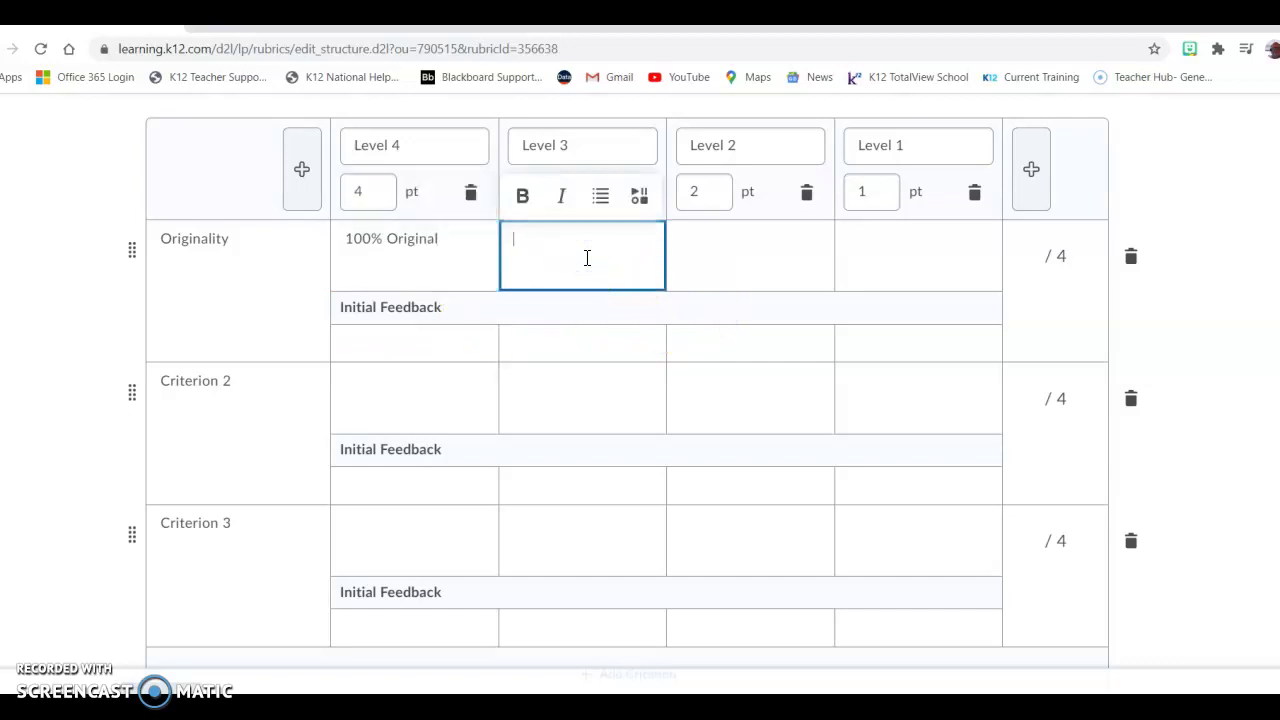
{"action": "type", "text": "*"}
{"action": "key", "text": "BackSpace"}
{"action": "type", "text": "80% Original"}
Describe the Originality criterion as "+50%" for Level 2 and "-50%" for Level 1.
{"action": "left_click", "coordinate": [709, 247]}
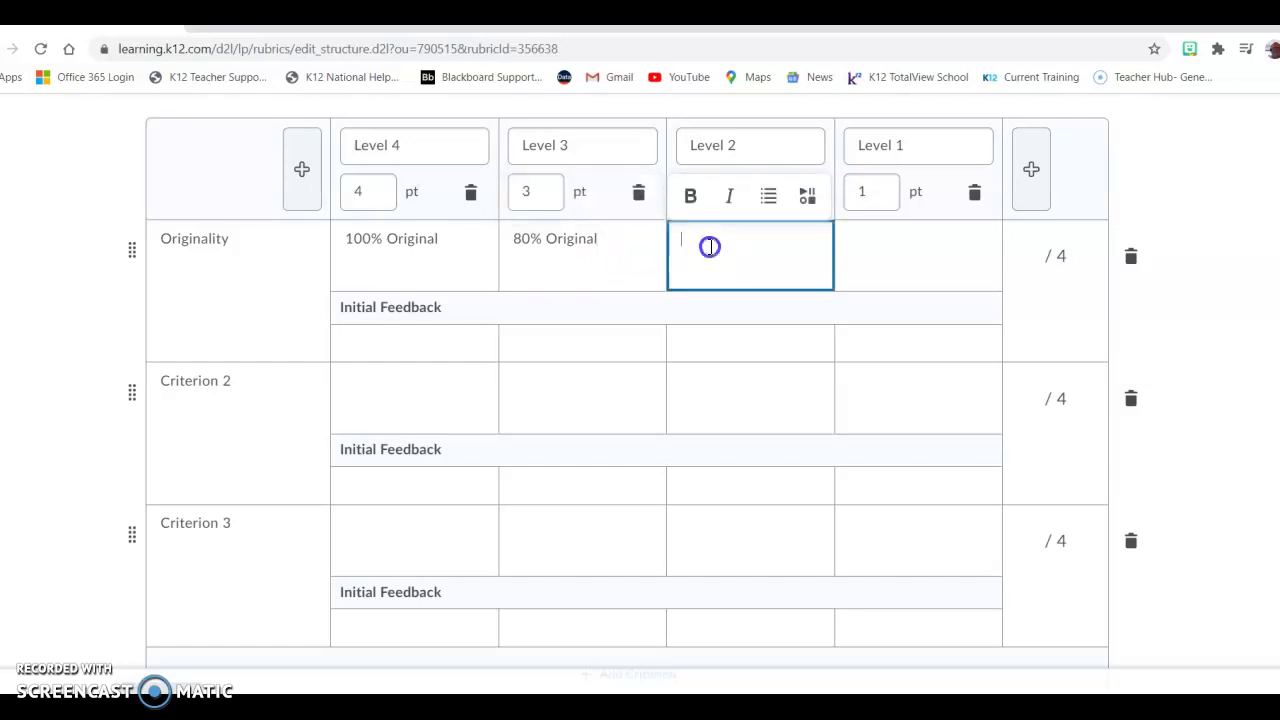
{"action": "left_click", "coordinate": [757, 328]}
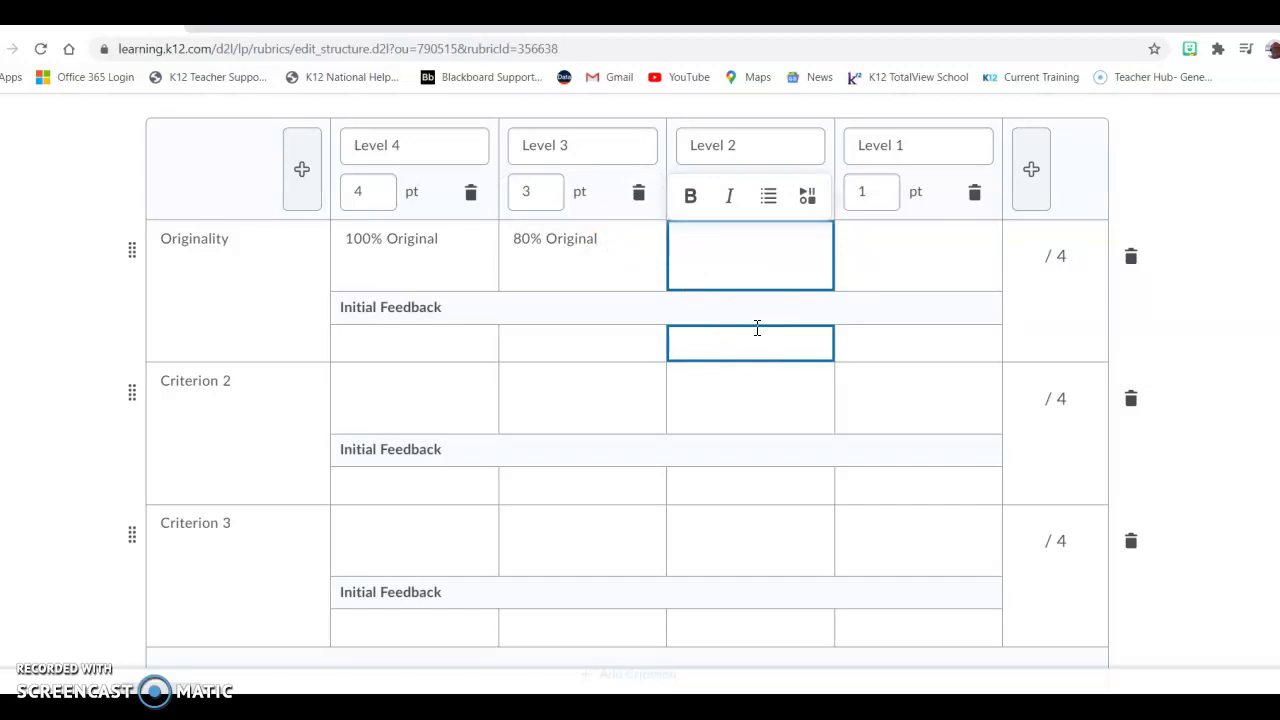
{"action": "type", "text": "+50%"}
{"action": "left_click", "coordinate": [882, 242]}
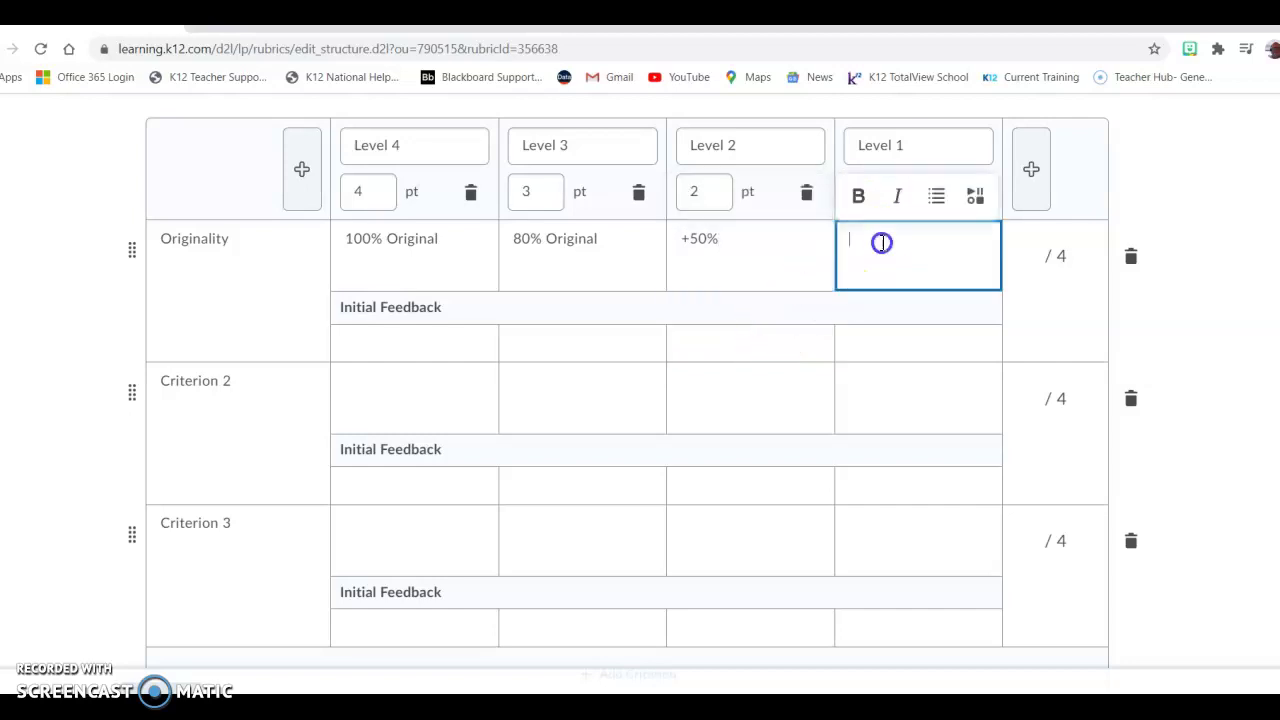
{"action": "type", "text": "+"}
{"action": "type", "text": "50"}
{"action": "type", "text": "%"}
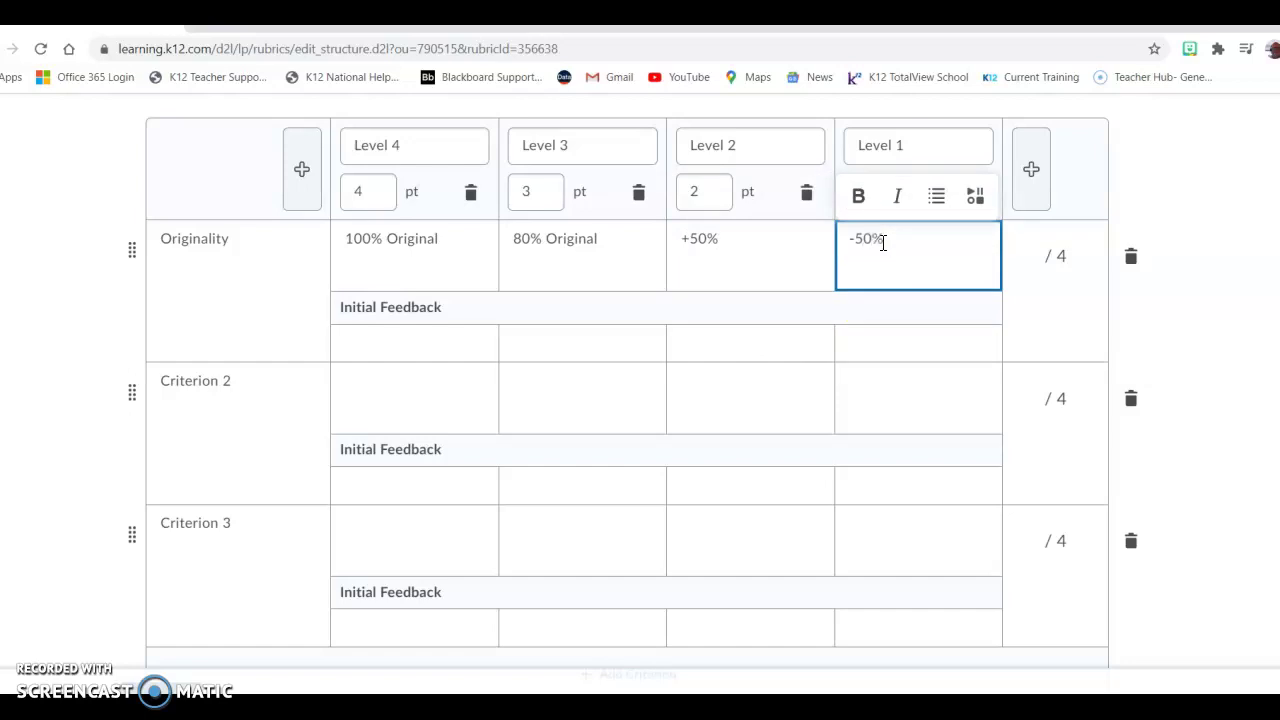
Enter Originality's initial feedback from Level 4 down to Level 1: "Good Job", "Meets Standards", "Does not meet Standards" and "Redo".
{"action": "left_click", "coordinate": [405, 355]}
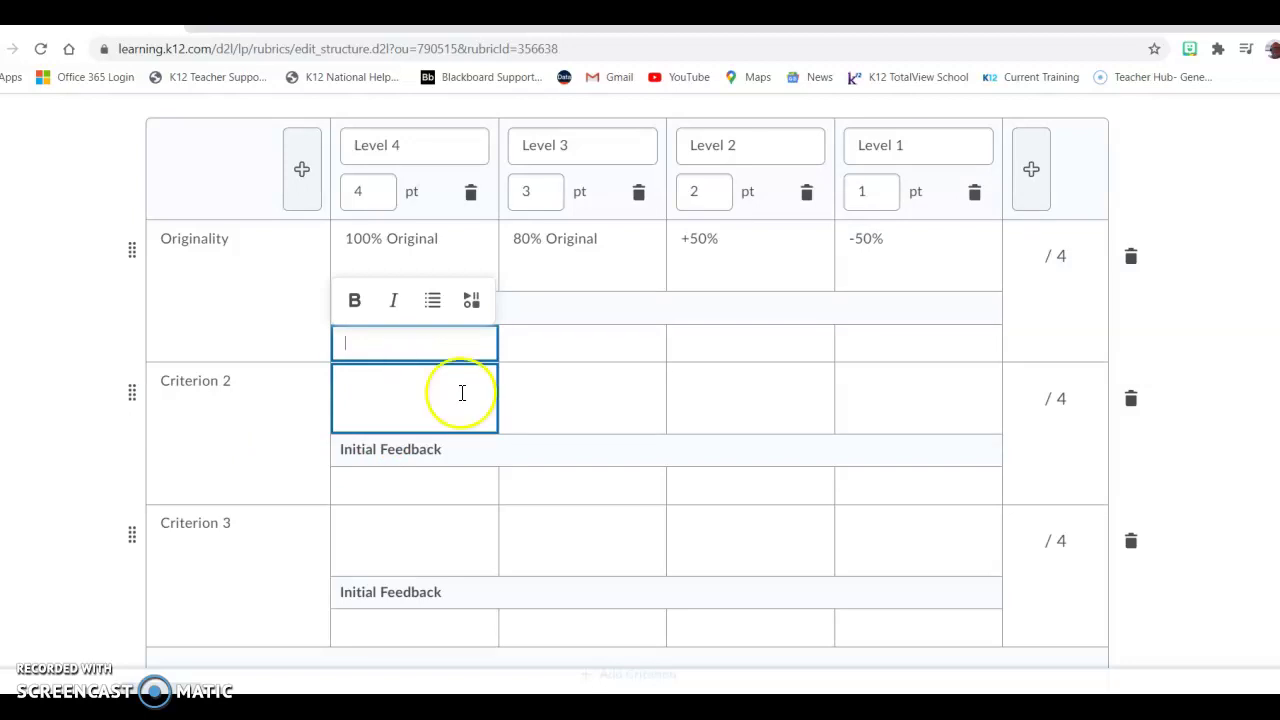
{"action": "type", "text": "Good Job"}
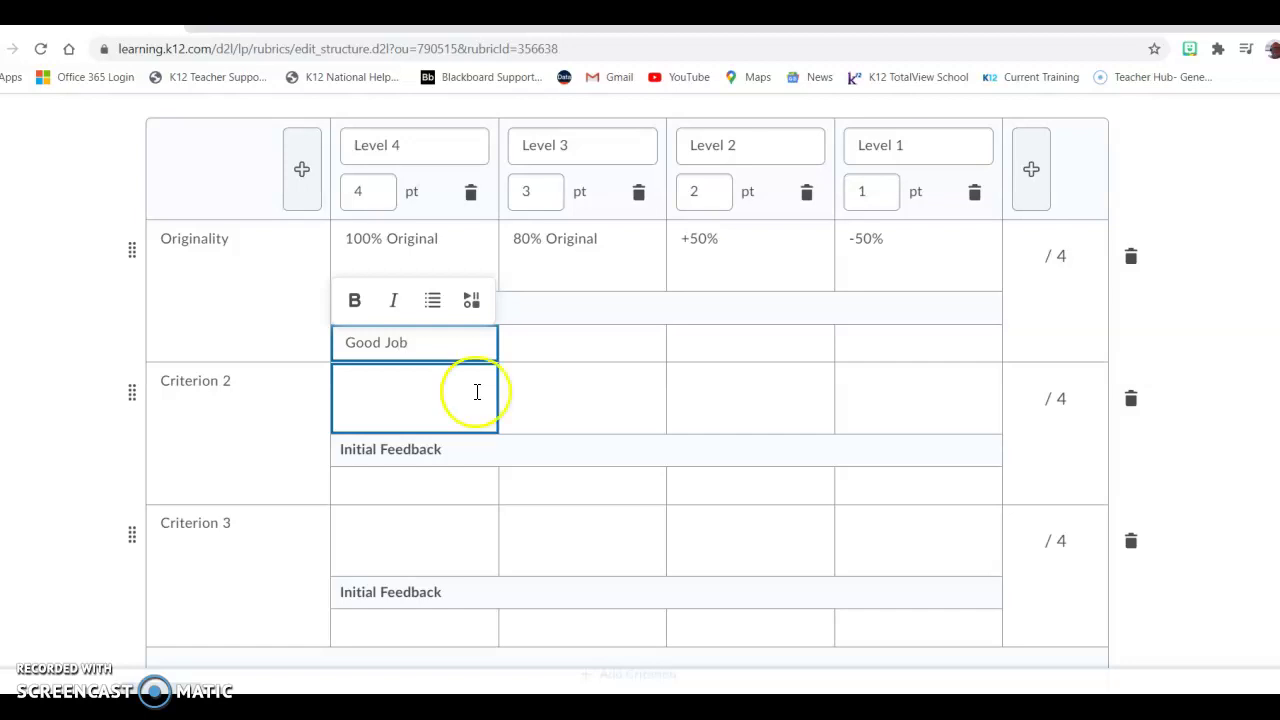
{"action": "left_click", "coordinate": [617, 339]}
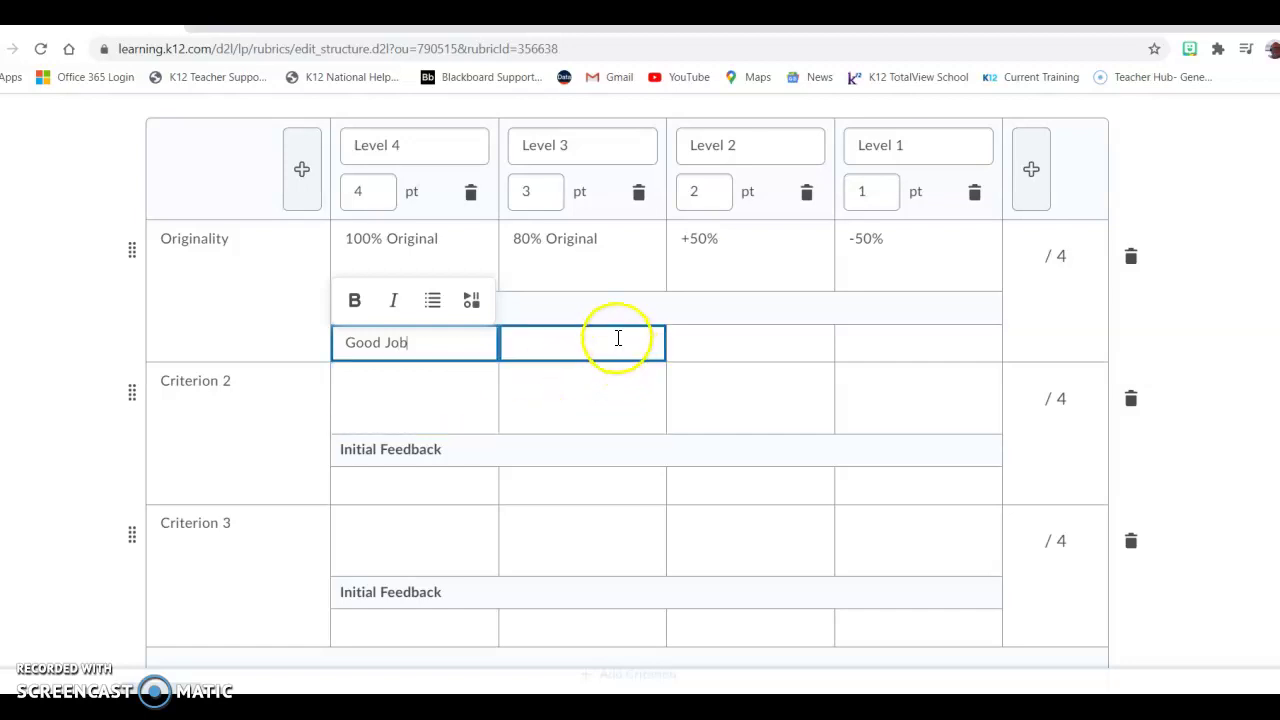
{"action": "type", "text": "Mee"}
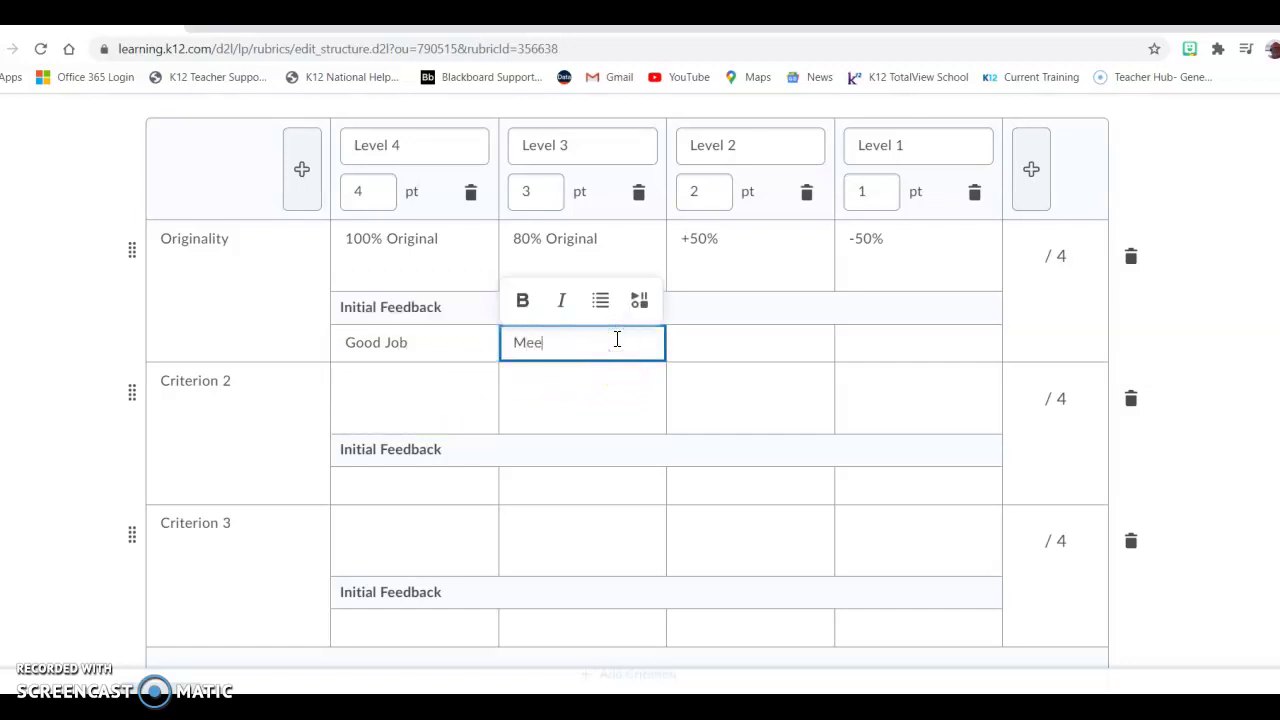
{"action": "type", "text": "ts Standards"}
{"action": "left_click", "coordinate": [741, 336]}
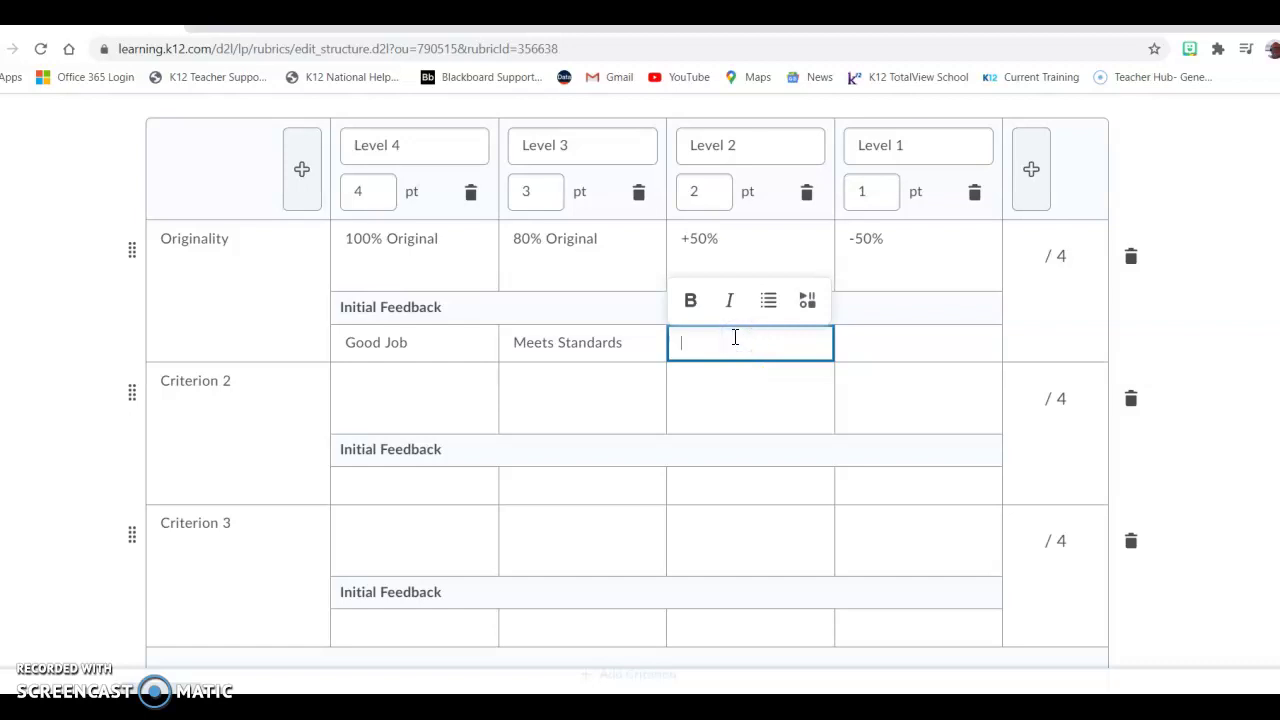
{"action": "type", "text": "Does not meet Standards"}
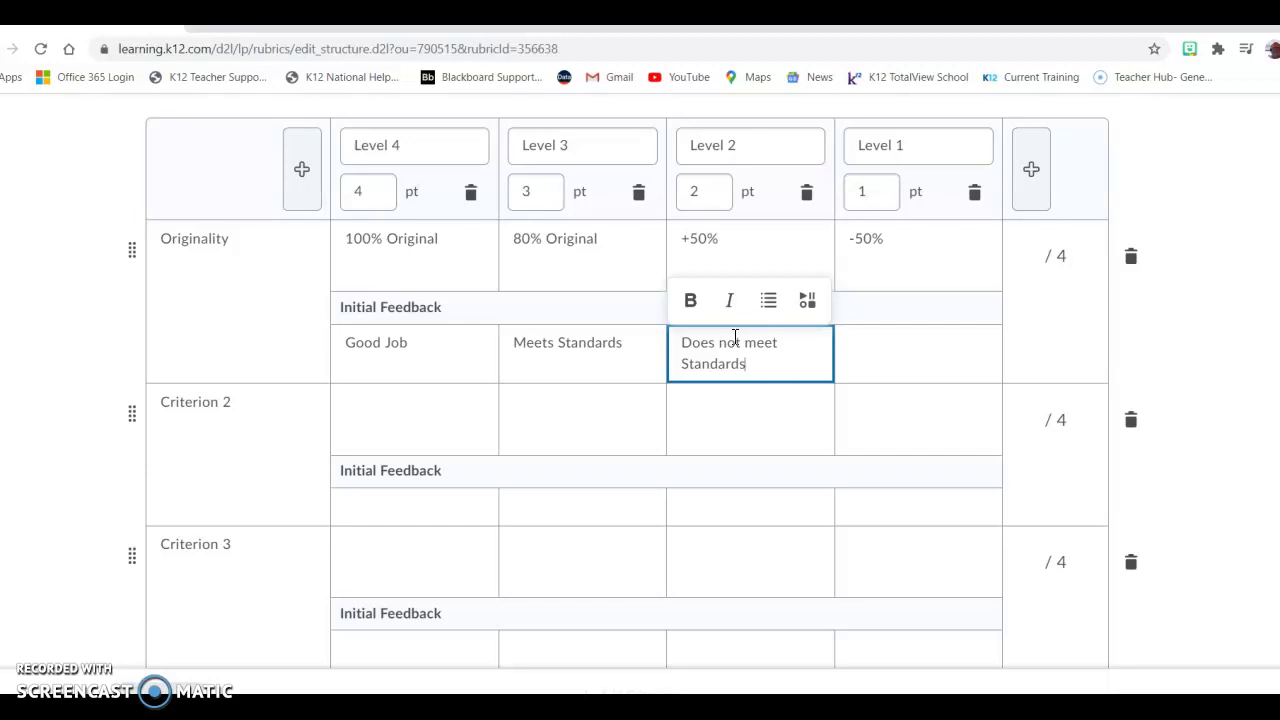
{"action": "left_click", "coordinate": [911, 348]}
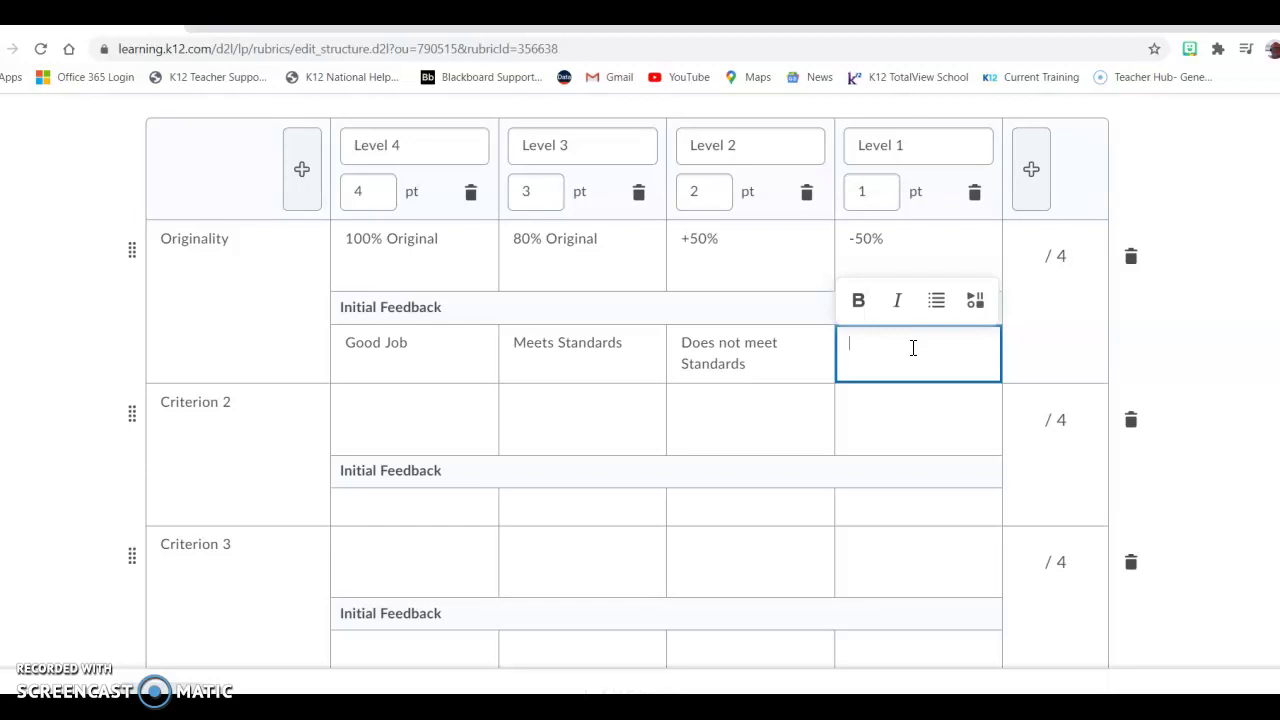
{"action": "type", "text": "Redo"}
Rename the second criterion of the rubric as "Support".
{"action": "left_click", "coordinate": [223, 491]}
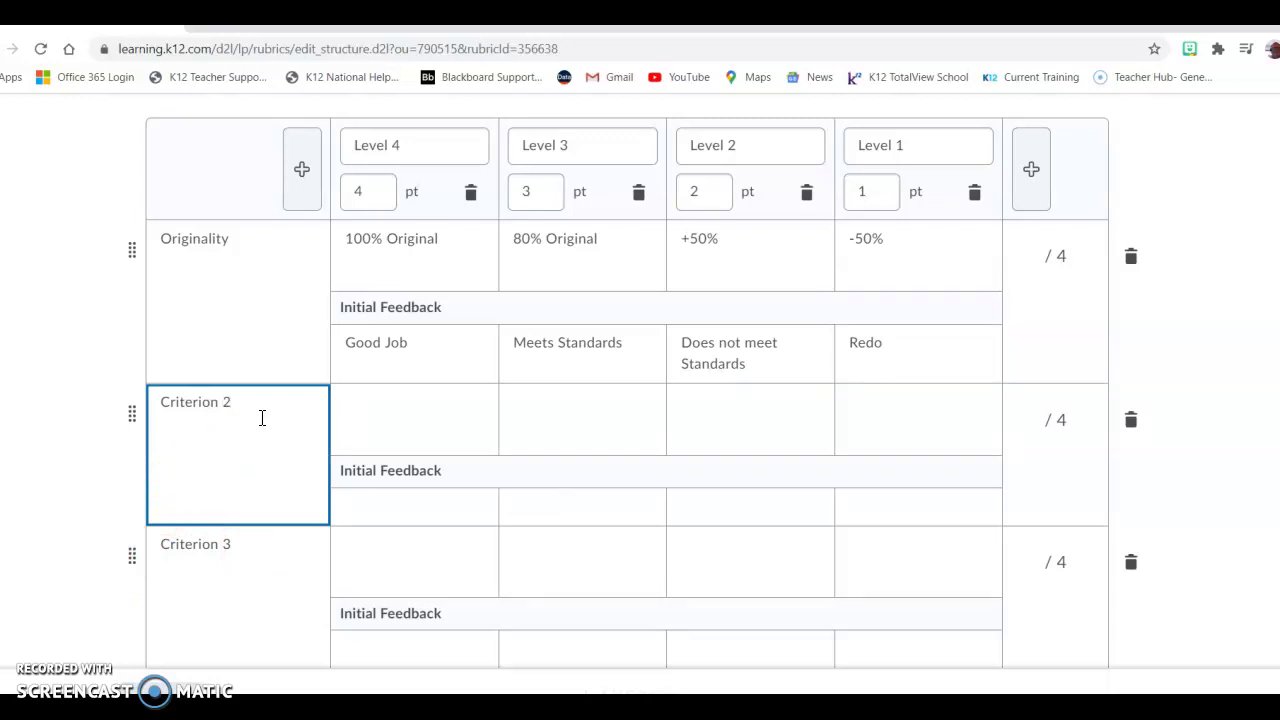
{"action": "key", "text": "BackSpace"}
{"action": "key", "text": "BackSpace"}
{"action": "key", "text": "BackSpace"}
{"action": "key", "text": "BackSpace"}
{"action": "key", "text": "BackSpace"}
{"action": "key", "text": "BackSpace"}
{"action": "key", "text": "BackSpace"}
{"action": "key", "text": "BackSpace"}
{"action": "key", "text": "BackSpace"}
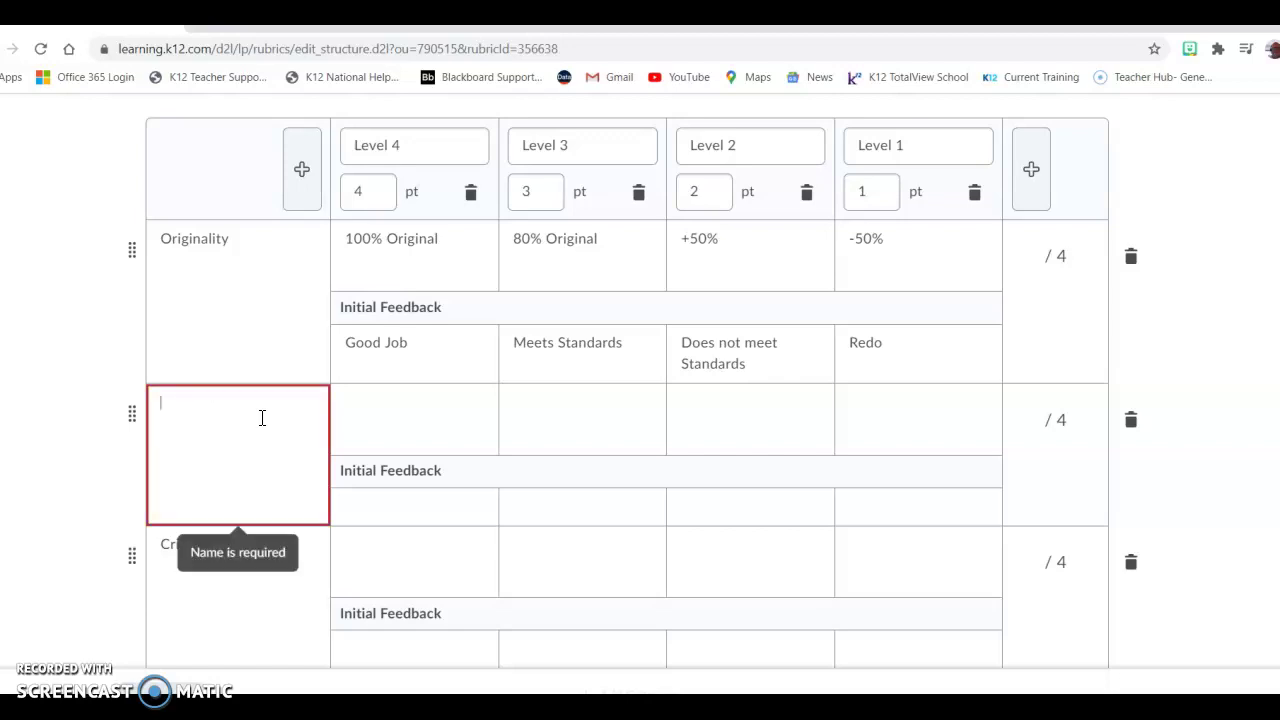
{"action": "type", "text": "Support"}
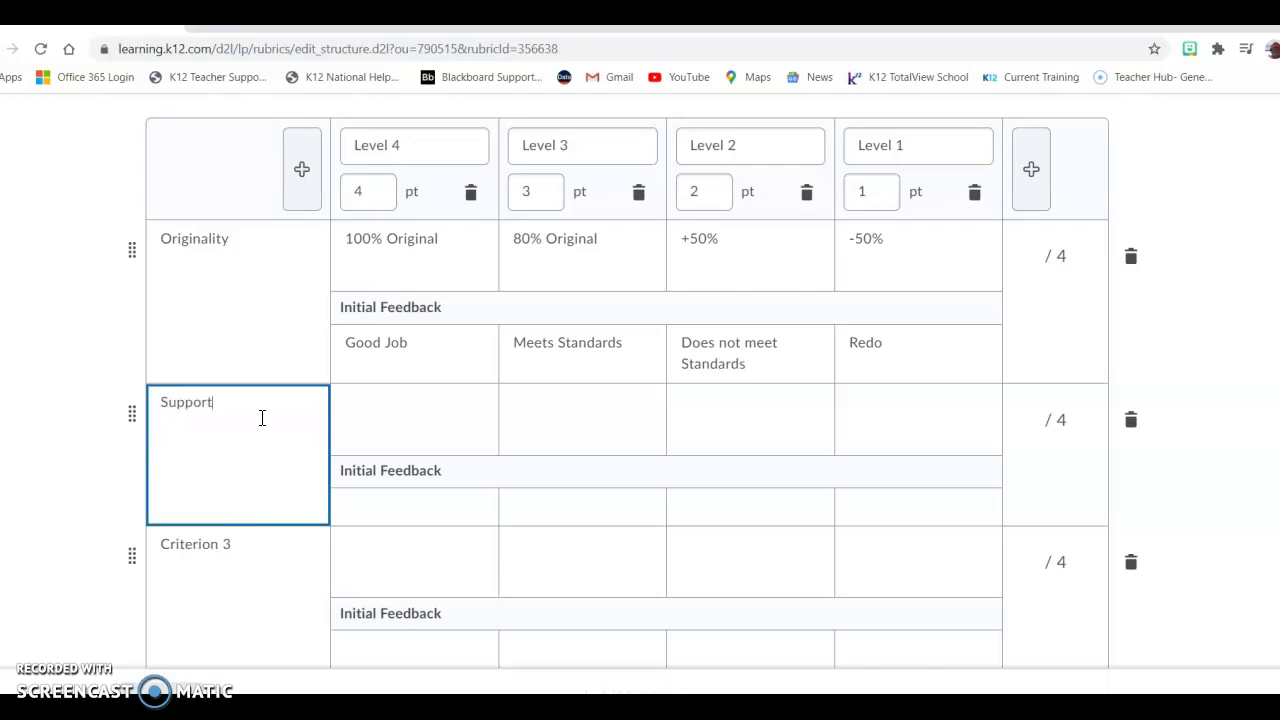
Describe the Support criterion's Level 4 as "Good Support" with the initial feedback "Good Job".
{"action": "left_click", "coordinate": [389, 423]}
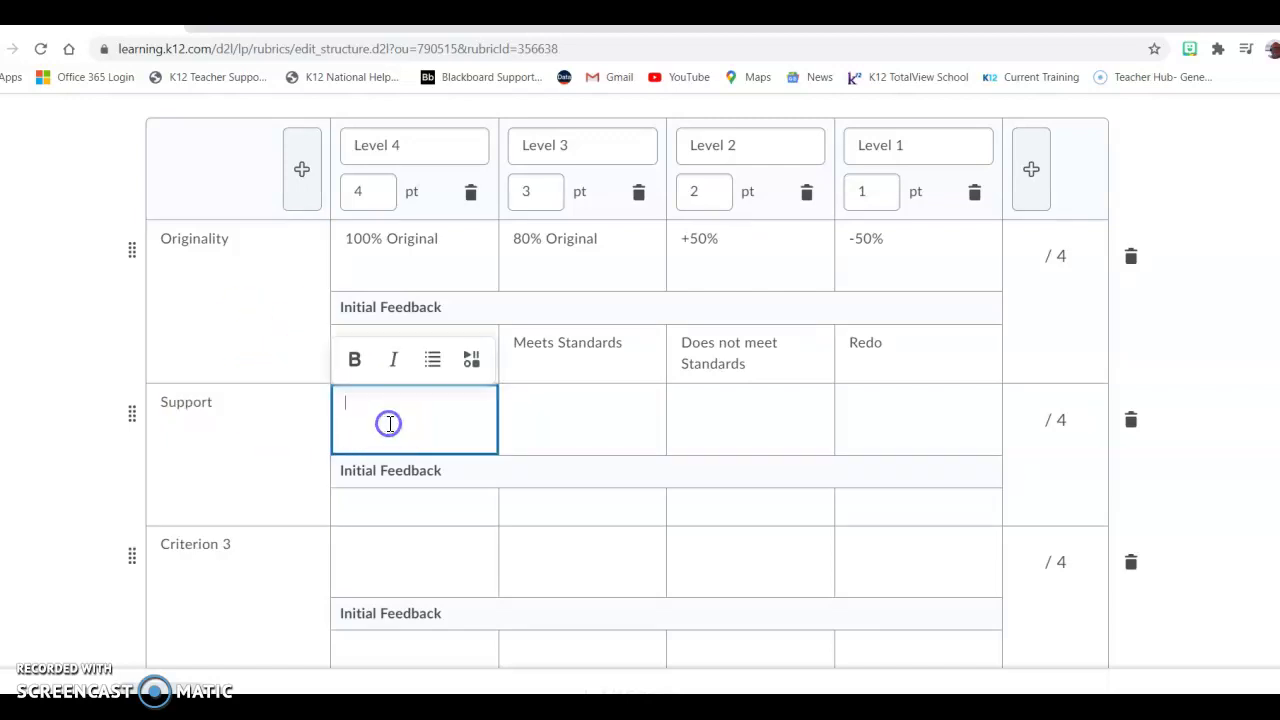
{"action": "type", "text": "Good Support"}
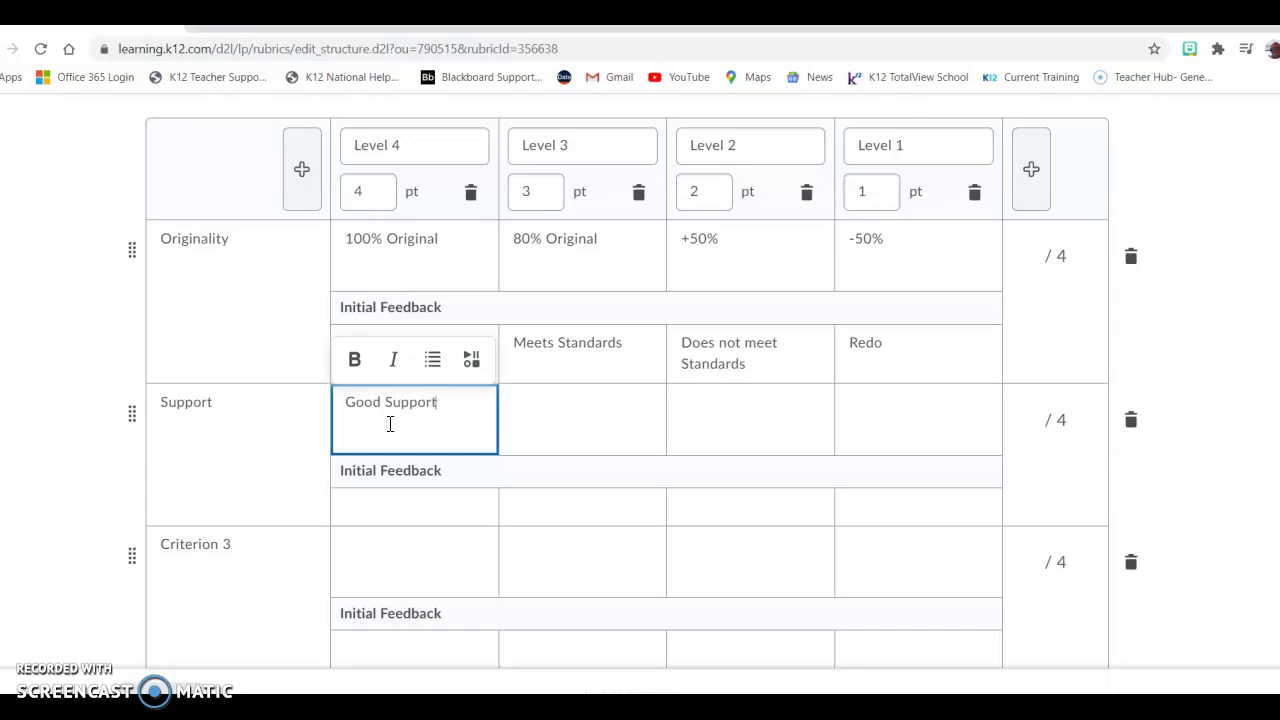
{"action": "left_click", "coordinate": [303, 492]}
{"action": "left_click", "coordinate": [364, 502]}
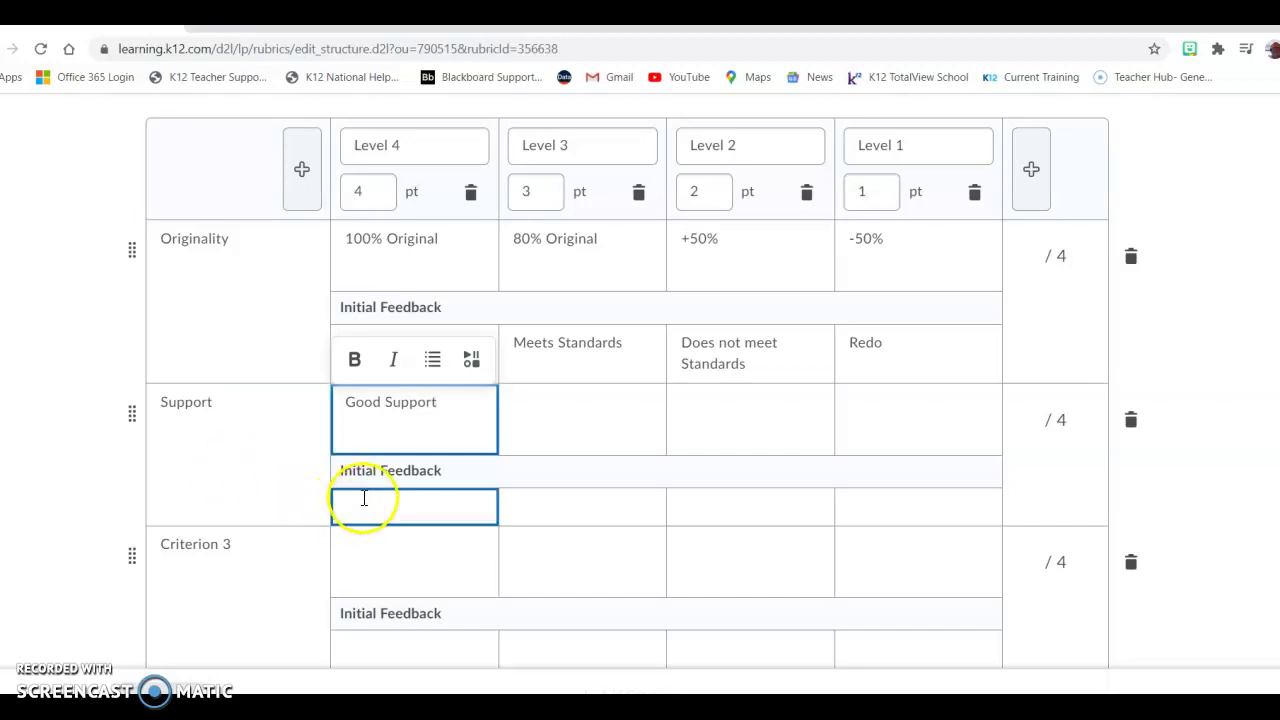
{"action": "type", "text": "G"}
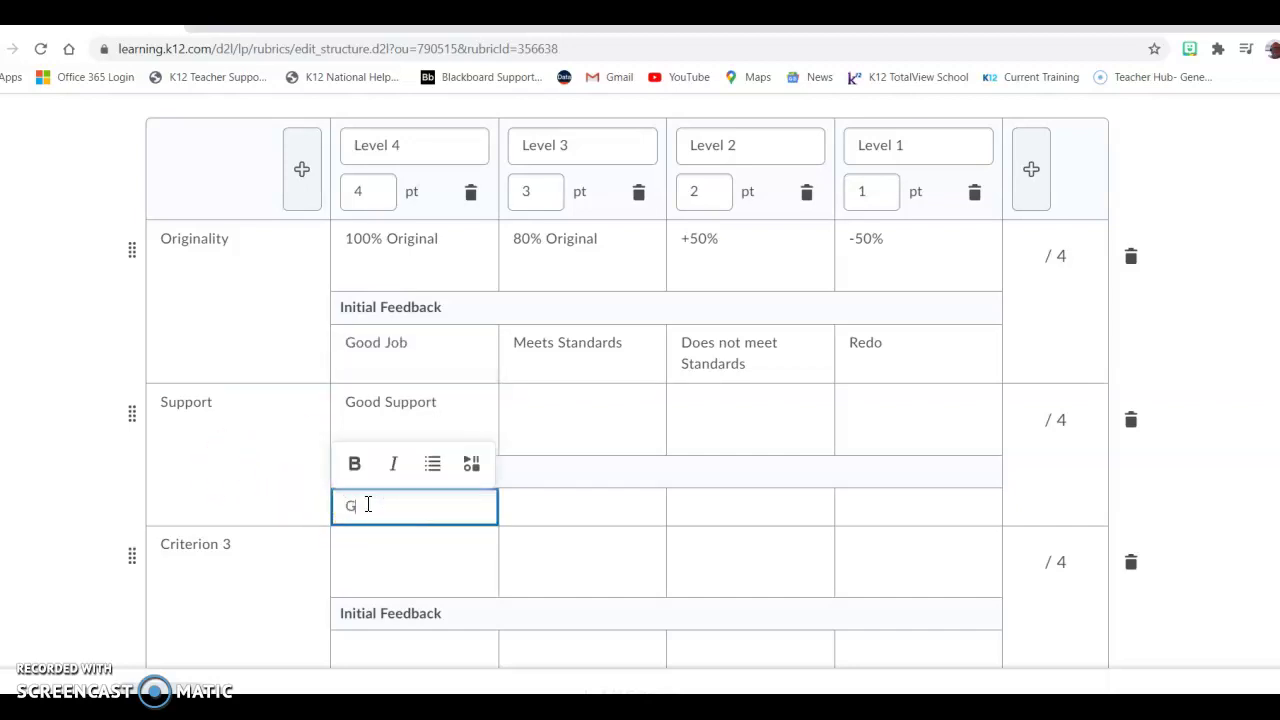
{"action": "type", "text": "ood Job"}
Describe the Support criterion's Level 3 as "Supported" with the initial feedback "Meets Standards".
{"action": "left_click", "coordinate": [624, 426]}
{"action": "type", "text": "S"}
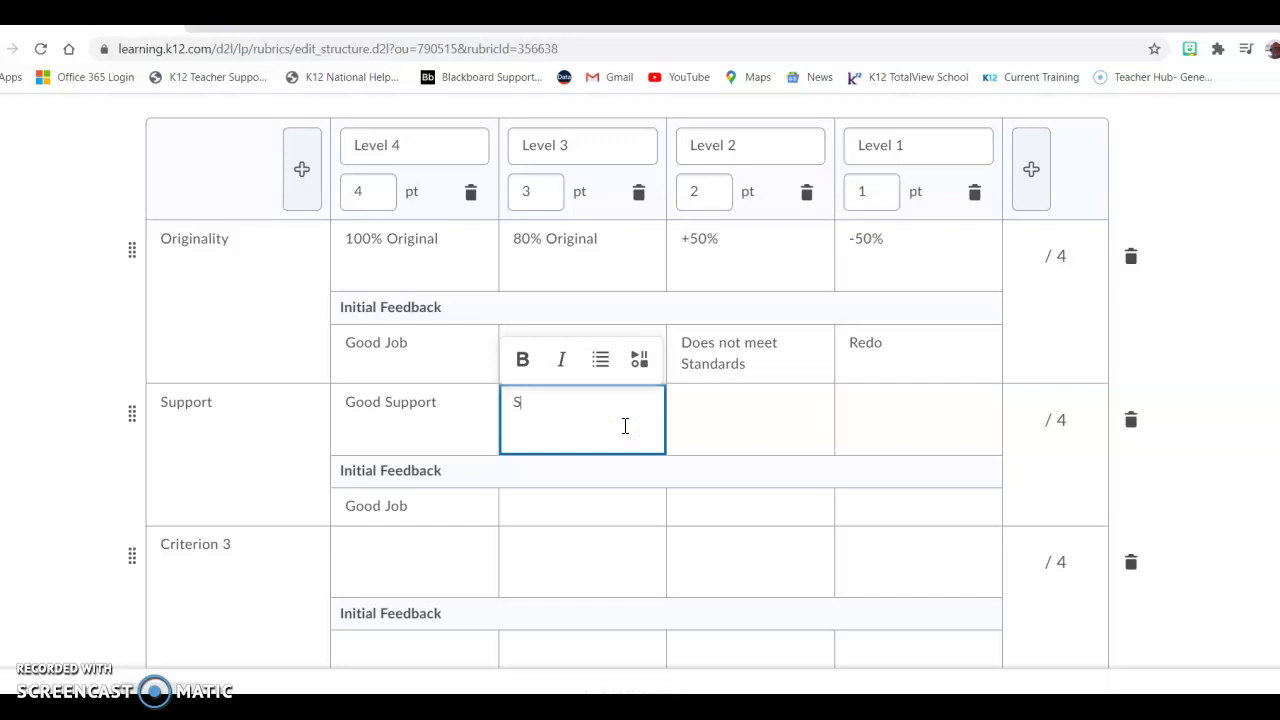
{"action": "type", "text": "upported"}
{"action": "left_click", "coordinate": [631, 497]}
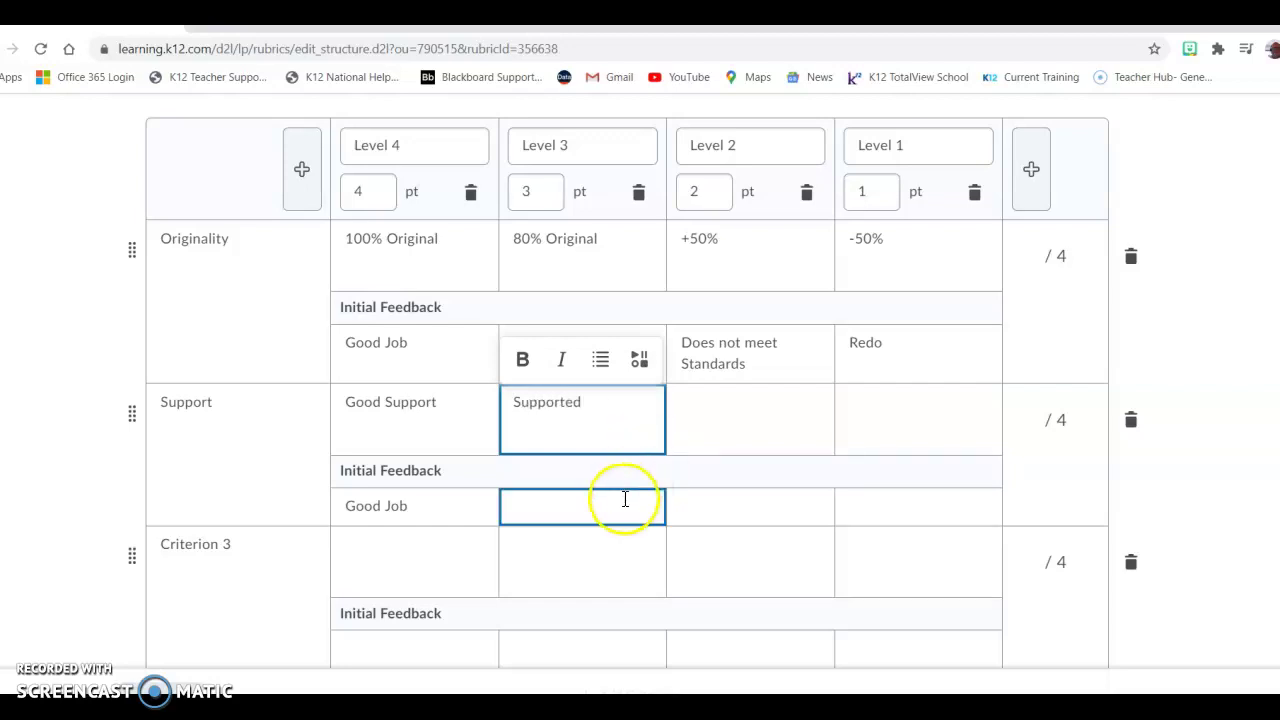
{"action": "type", "text": "Me"}
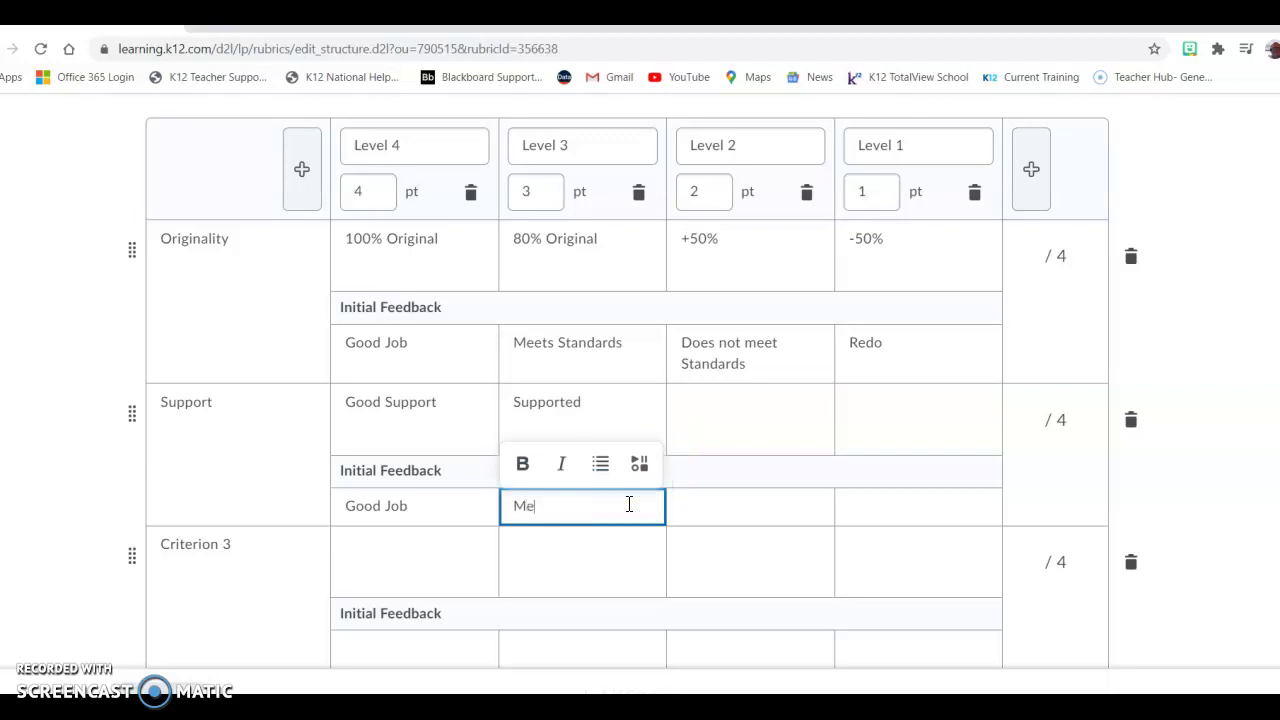
{"action": "type", "text": "ets Standards"}
Describe the Support criterion's Level 2 as "Some support" with the initial feedback "Does not meet standards".
{"action": "left_click", "coordinate": [729, 427]}
{"action": "type", "text": "Some support"}
{"action": "left_click", "coordinate": [722, 508]}
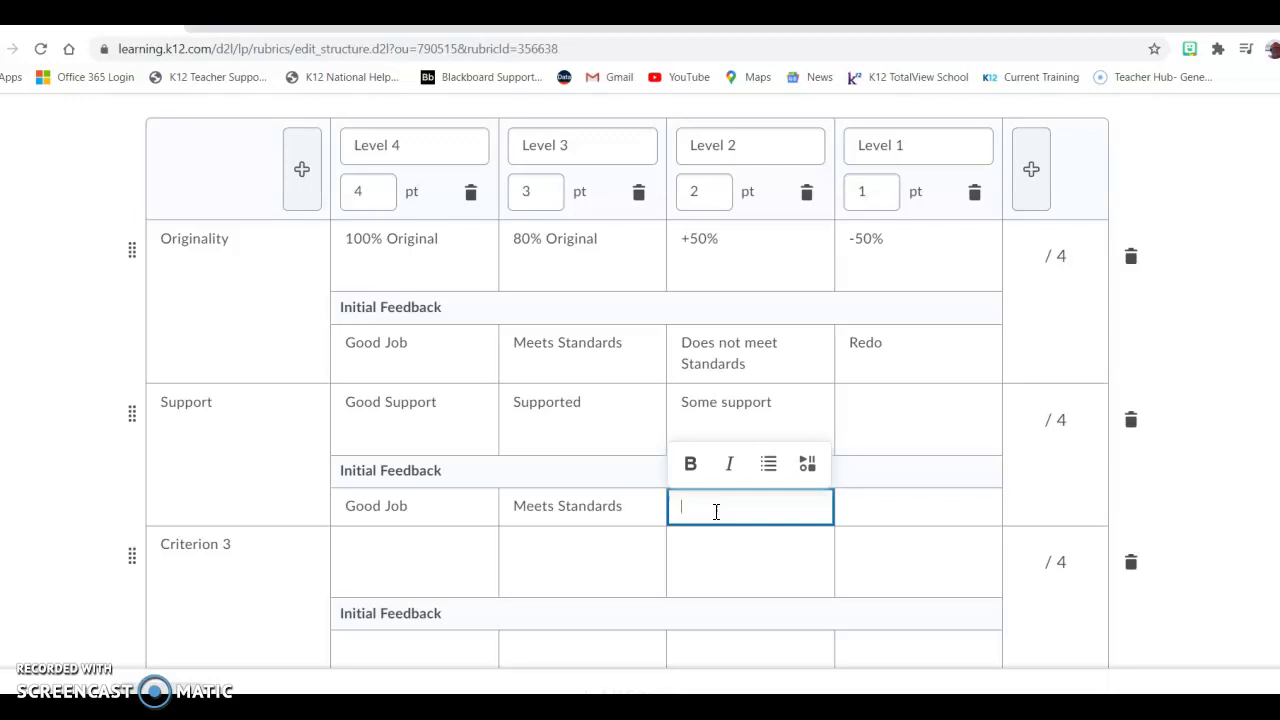
{"action": "type", "text": "Does not meet standards"}
Describe the Support criterion's Level 1 as "No Support" with the initial feedback "Redo".
{"action": "left_click", "coordinate": [848, 425]}
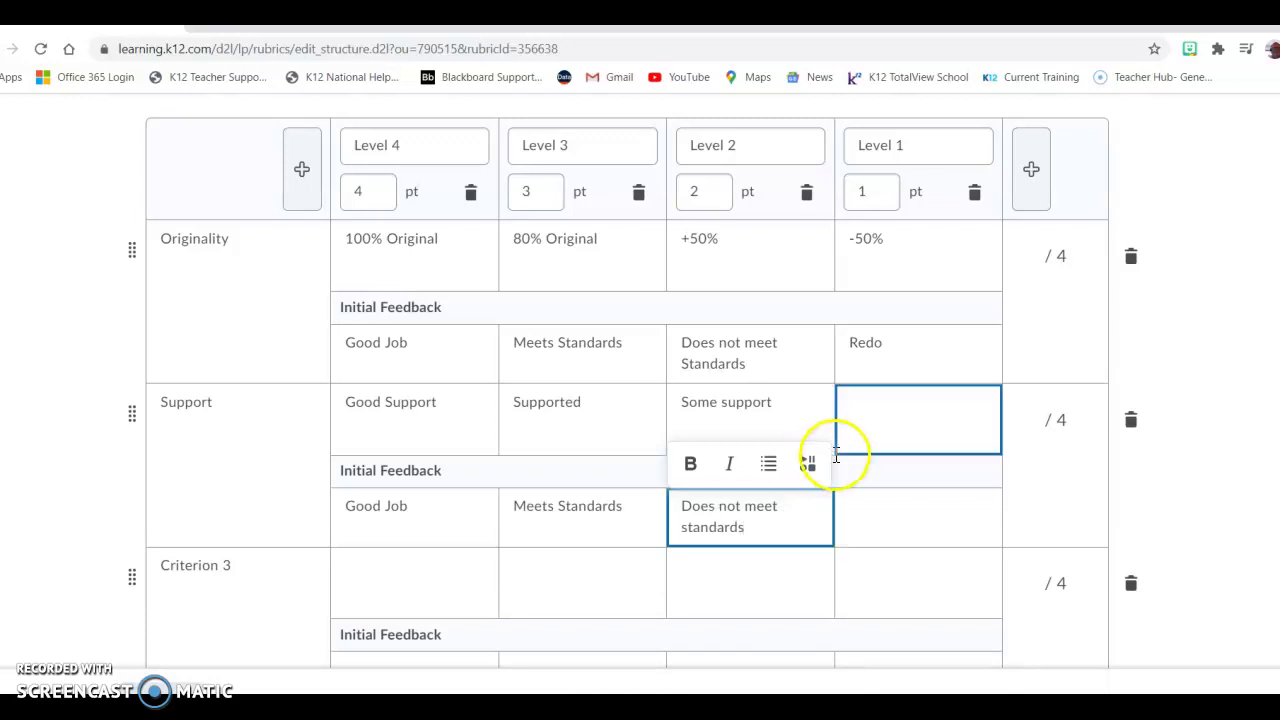
{"action": "type", "text": "No S"}
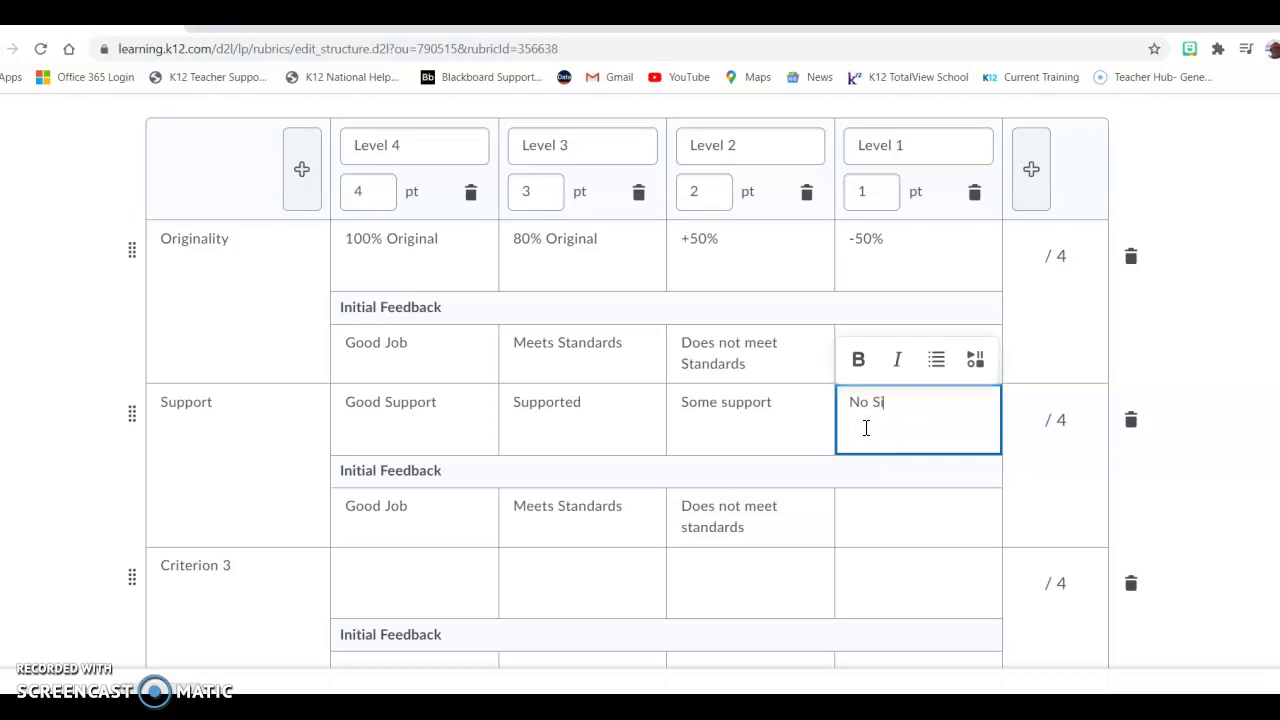
{"action": "type", "text": "upport"}
{"action": "left_click", "coordinate": [737, 508]}
{"action": "left_click", "coordinate": [880, 451]}
{"action": "left_click", "coordinate": [919, 501]}
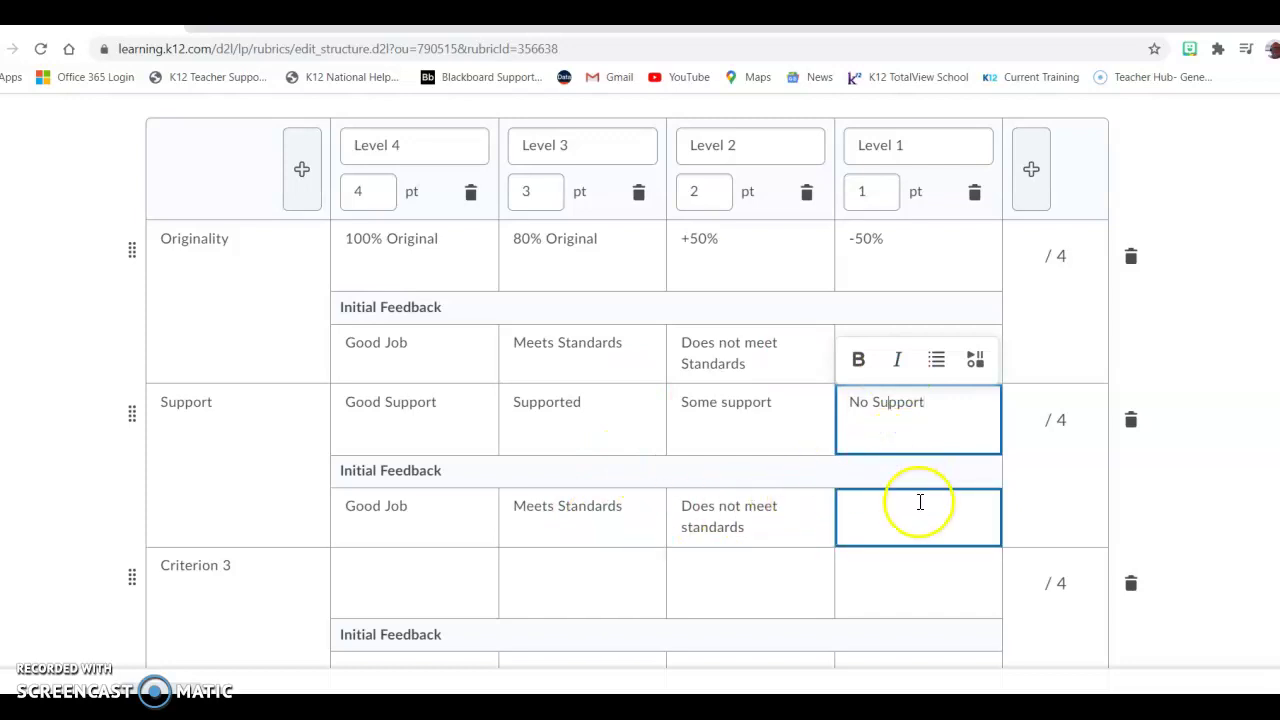
{"action": "type", "text": "Redo"}
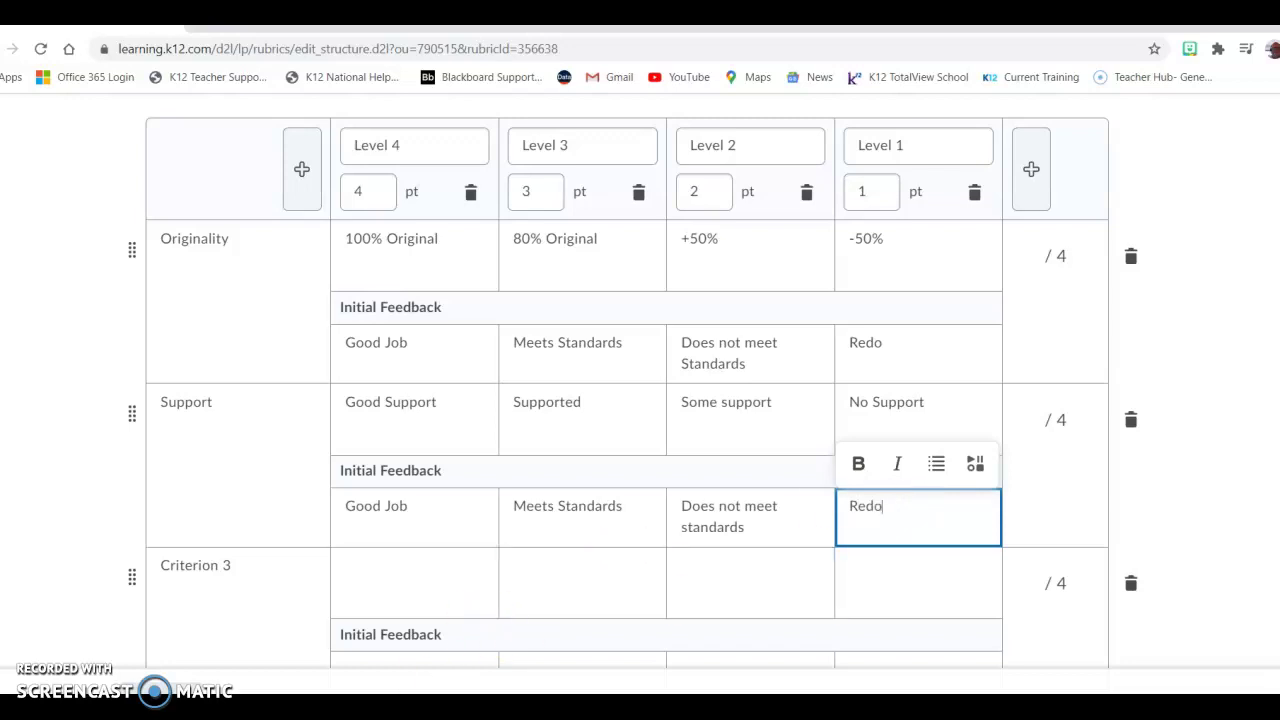
Rename the third criterion of the rubric as "Format".
{"action": "scroll", "coordinate": [202, 628], "scroll_direction": "down", "scroll_amount": 3}
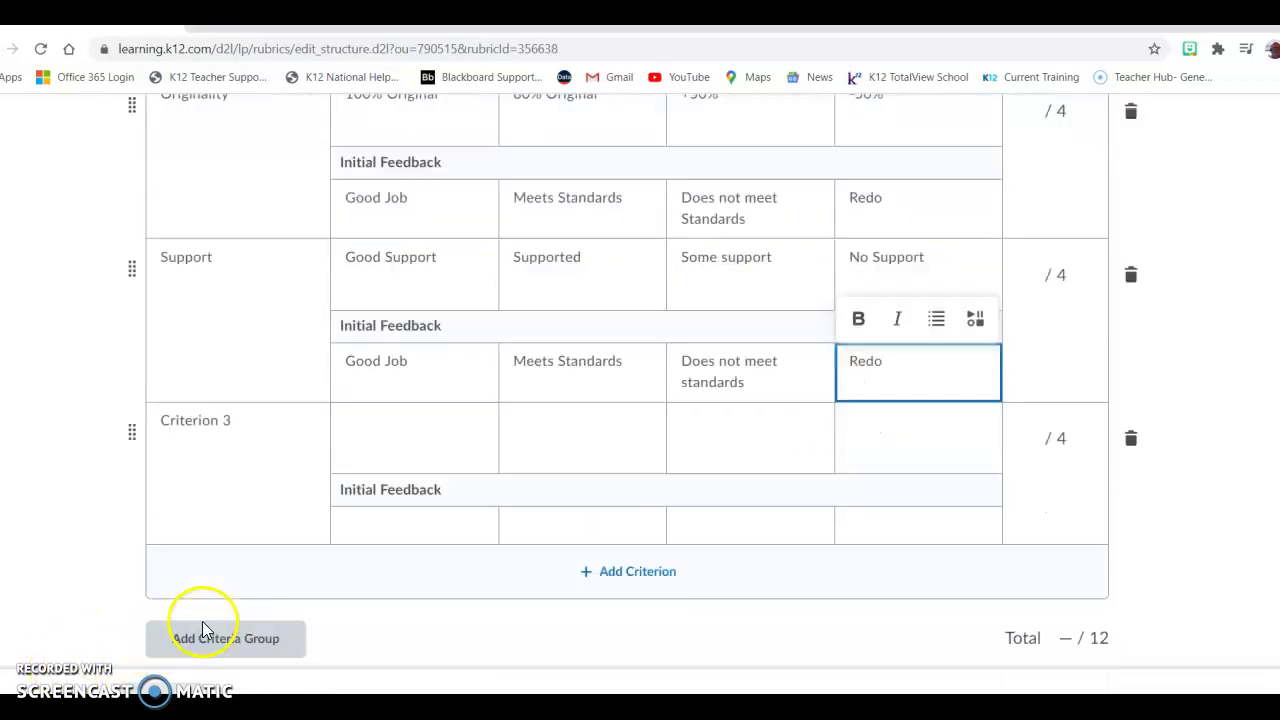
{"action": "scroll", "coordinate": [202, 621], "scroll_direction": "down", "scroll_amount": 1}
{"action": "left_click", "coordinate": [266, 443]}
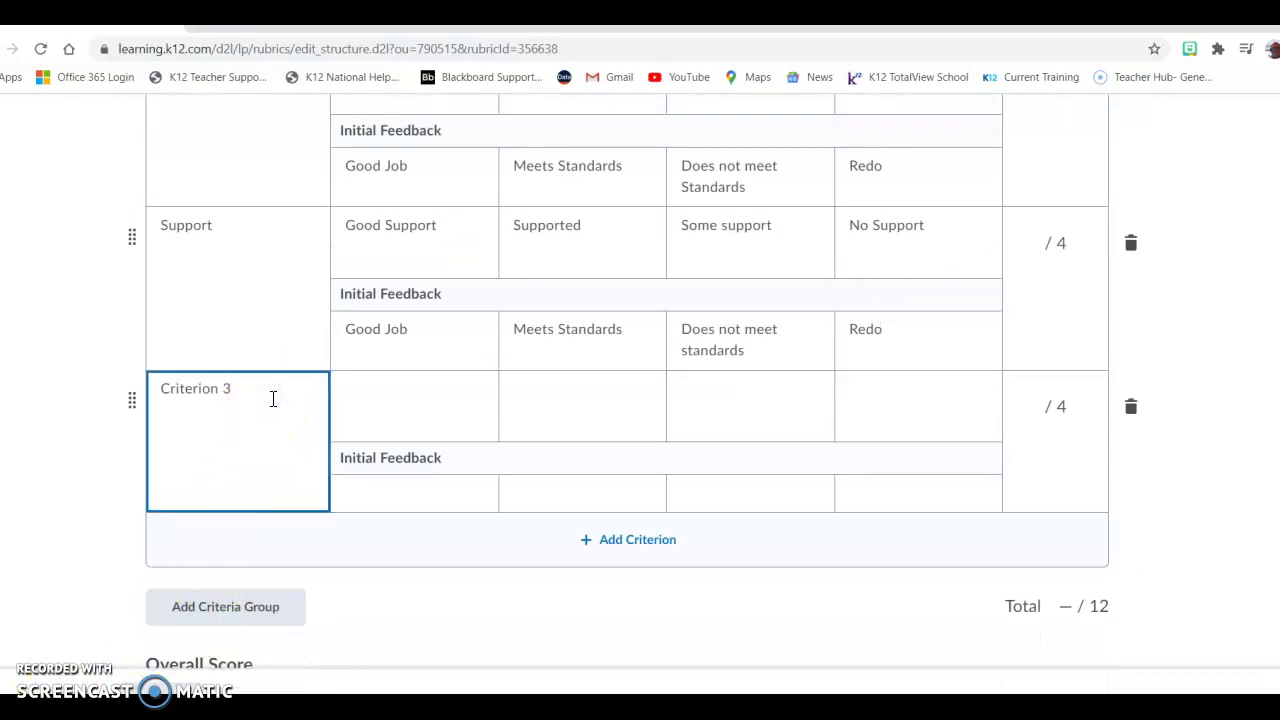
{"action": "key", "text": "BackSpace"}
{"action": "key", "text": "BackSpace"}
{"action": "key", "text": "BackSpace"}
{"action": "key", "text": "BackSpace"}
{"action": "key", "text": "BackSpace"}
{"action": "key", "text": "BackSpace"}
{"action": "key", "text": "BackSpace"}
{"action": "key", "text": "BackSpace"}
{"action": "key", "text": "BackSpace"}
{"action": "key", "text": "BackSpace"}
{"action": "key", "text": "BackSpace"}
{"action": "type", "text": "Format"}
Describe the Format criterion's Level 4 as "In Proper format" with the initial feedback "Good Job".
{"action": "left_click", "coordinate": [428, 389]}
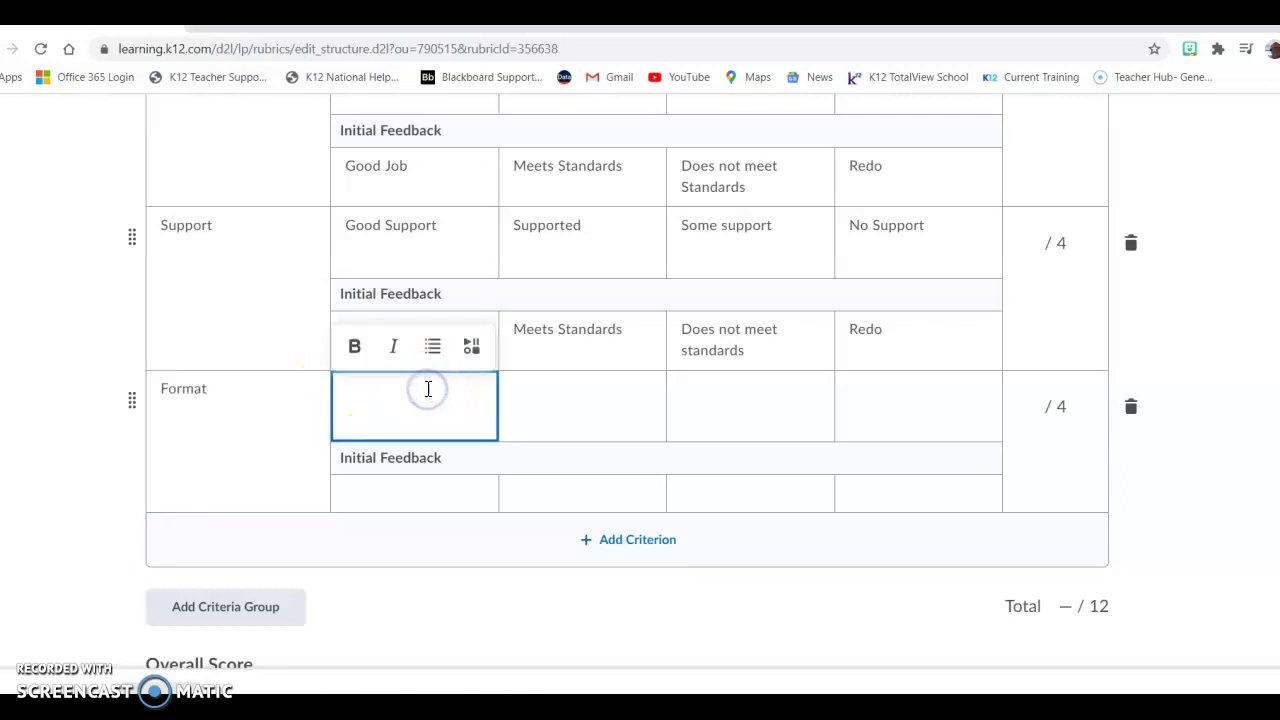
{"action": "type", "text": "In Proper format"}
{"action": "left_click", "coordinate": [367, 488]}
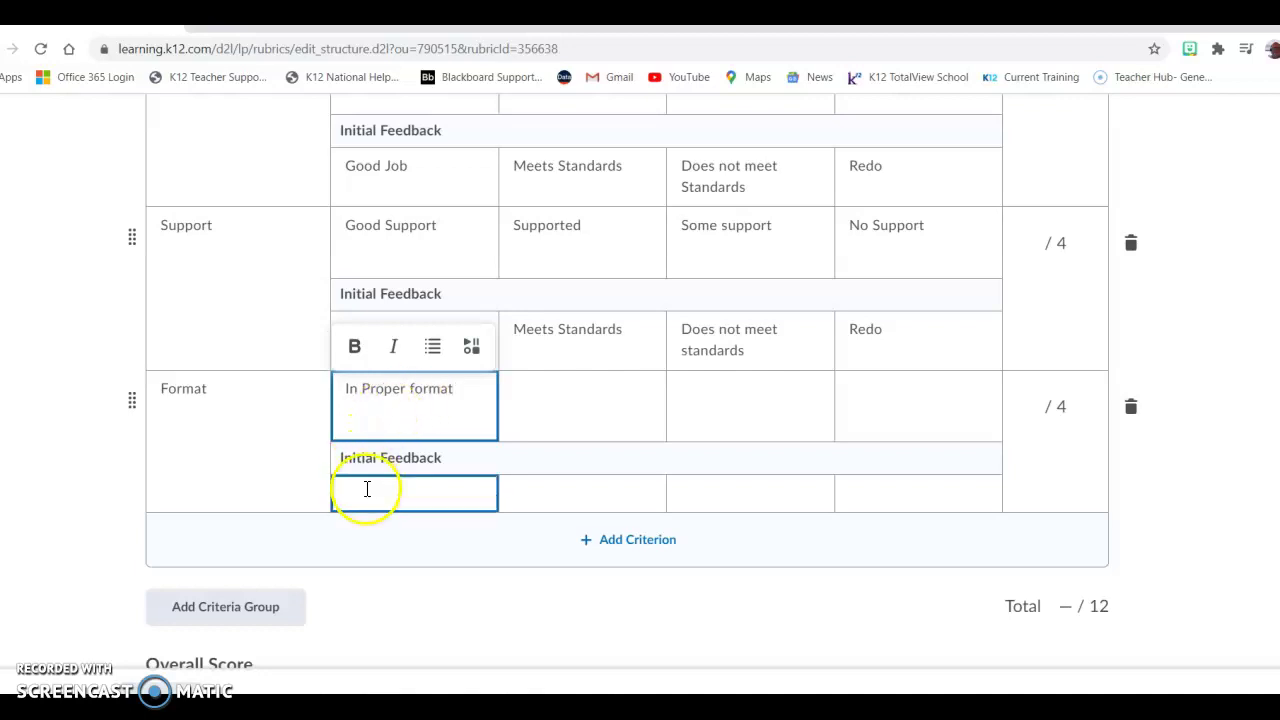
{"action": "type", "text": "G"}
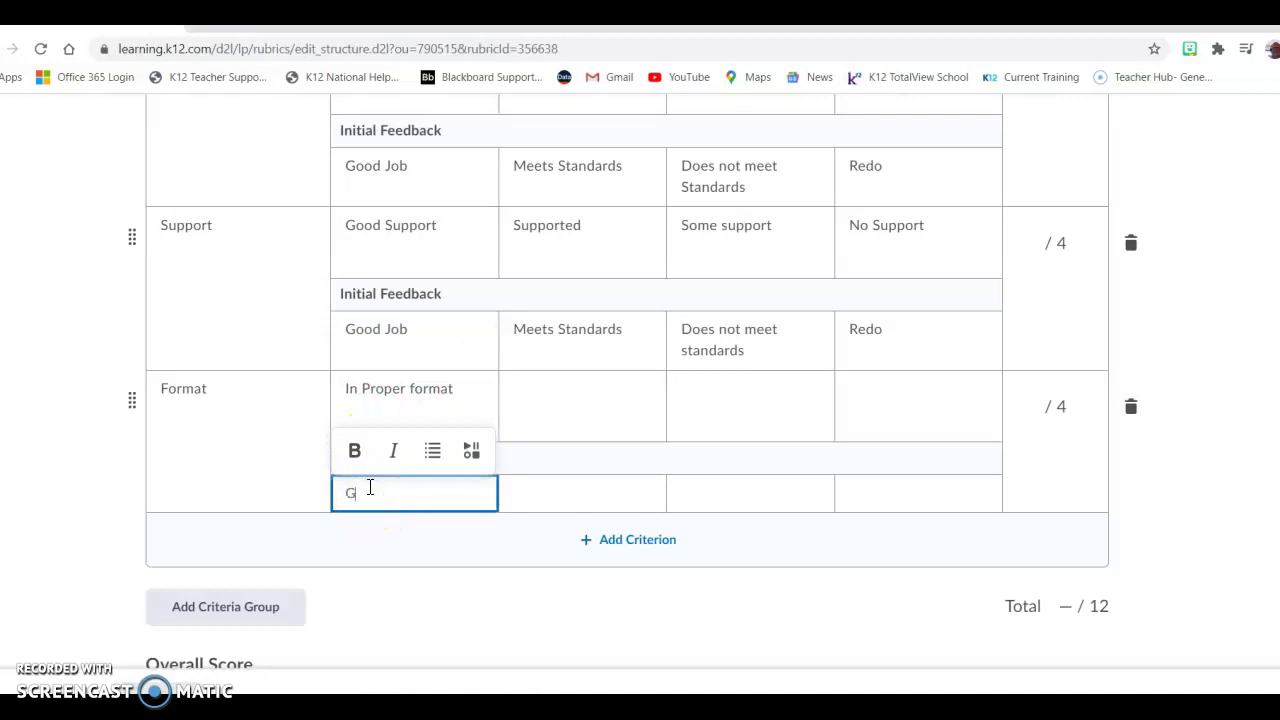
{"action": "type", "text": "ood Job"}
{"action": "left_click", "coordinate": [618, 398]}
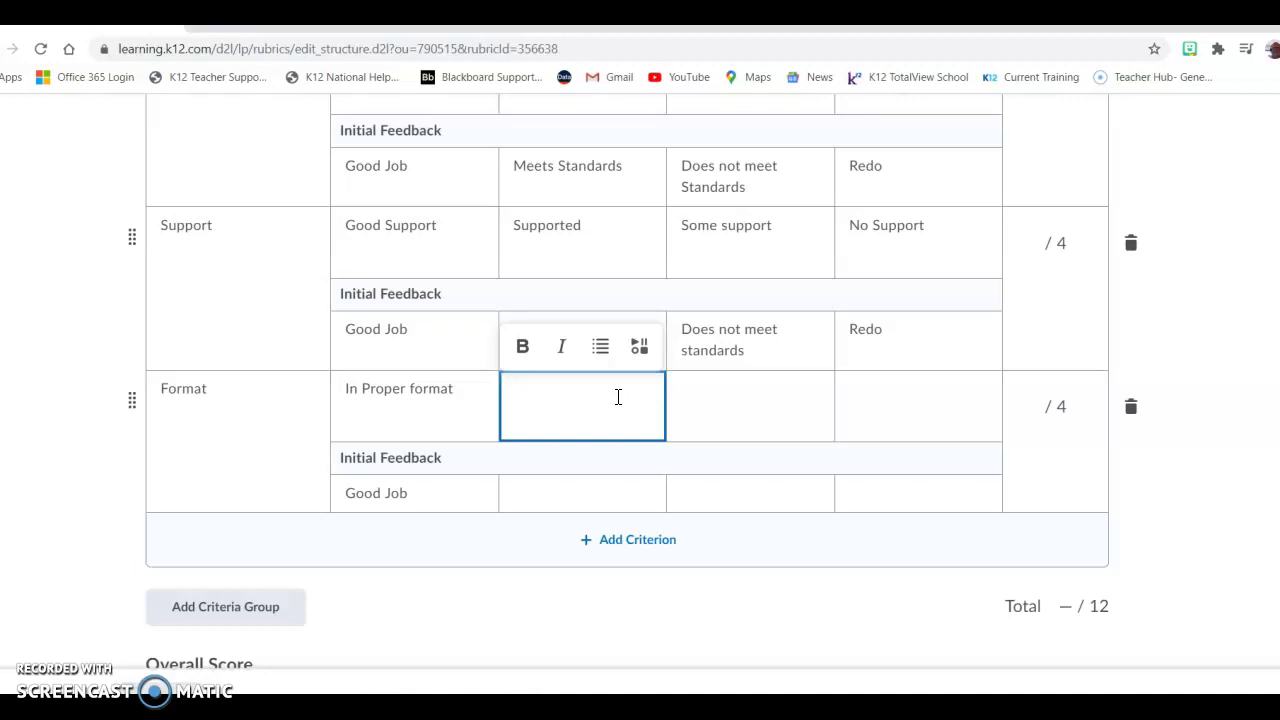
{"action": "type", "text": "Not in proper for"}
{"action": "key", "text": "BackSpace"}
{"action": "key", "text": "BackSpace"}
{"action": "key", "text": "BackSpace"}
{"action": "key", "text": "BackSpace"}
{"action": "key", "text": "BackSpace"}
{"action": "key", "text": "BackSpace"}
{"action": "key", "text": "BackSpace"}
{"action": "key", "text": "BackSpace"}
{"action": "key", "text": "BackSpace"}
{"action": "key", "text": "BackSpace"}
{"action": "key", "text": "BackSpace"}
{"action": "key", "text": "BackSpace"}
{"action": "key", "text": "BackSpace"}
{"action": "key", "text": "BackSpace"}
{"action": "key", "text": "BackSpace"}
{"action": "key", "text": "BackSpace"}
Describe the Format criterion's Level 3 as "In Format" with the initial feedback "Meets standards".
{"action": "type", "text": "In Format"}
{"action": "left_click", "coordinate": [587, 491]}
{"action": "type", "text": "Meets s"}
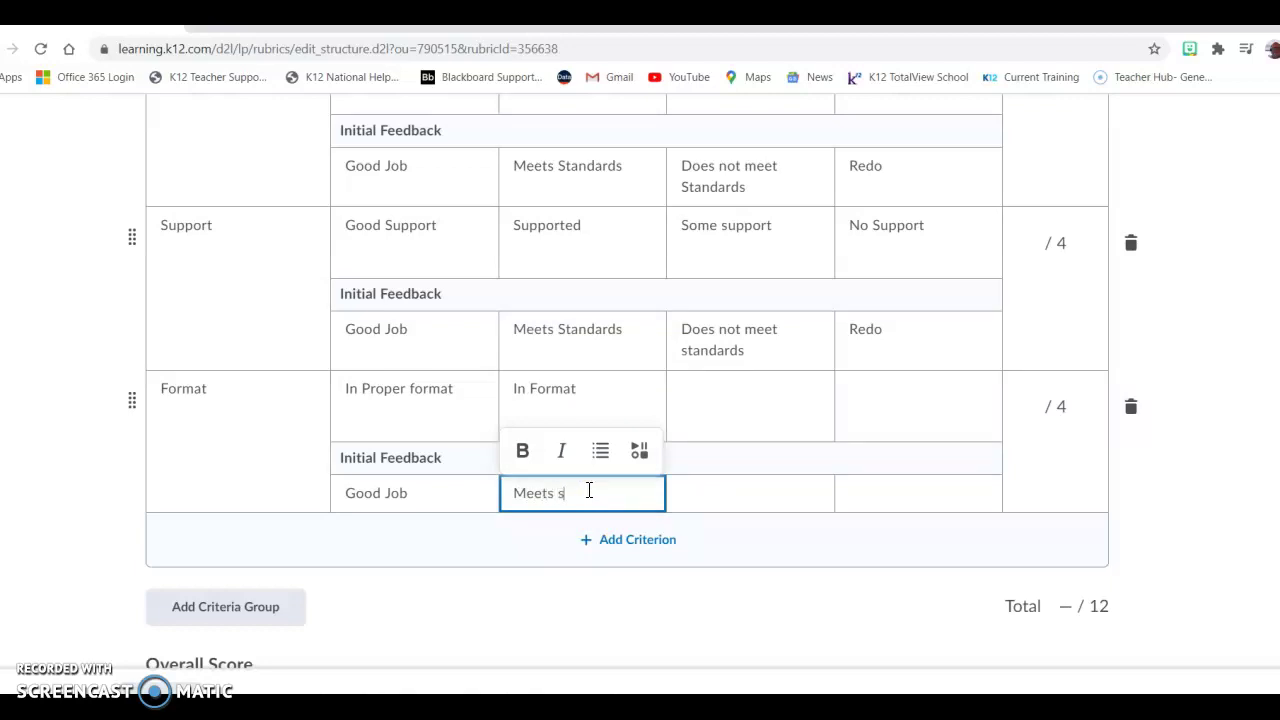
{"action": "type", "text": "tandards"}
Describe the Format criterion's Level 2 as "Not in Format" with the initial feedback "Below Standards".
{"action": "left_click", "coordinate": [771, 397]}
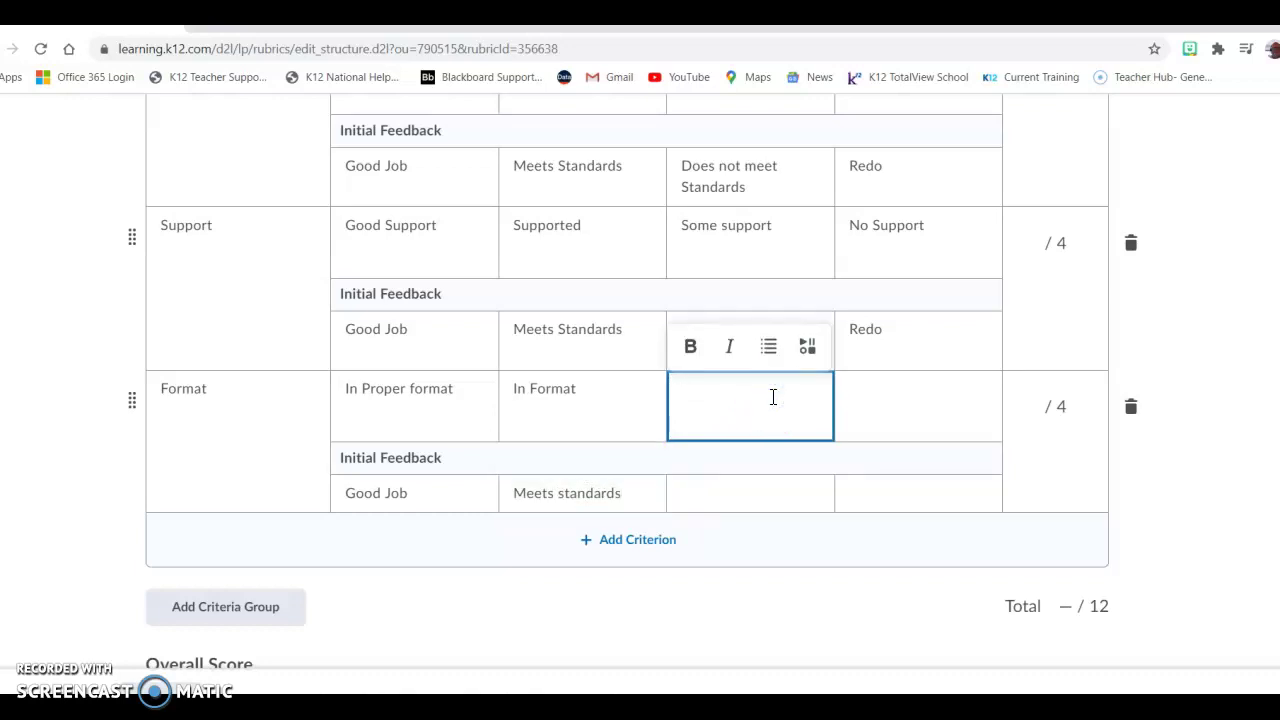
{"action": "type", "text": "Not in F"}
{"action": "type", "text": "ormat"}
{"action": "left_click", "coordinate": [736, 502]}
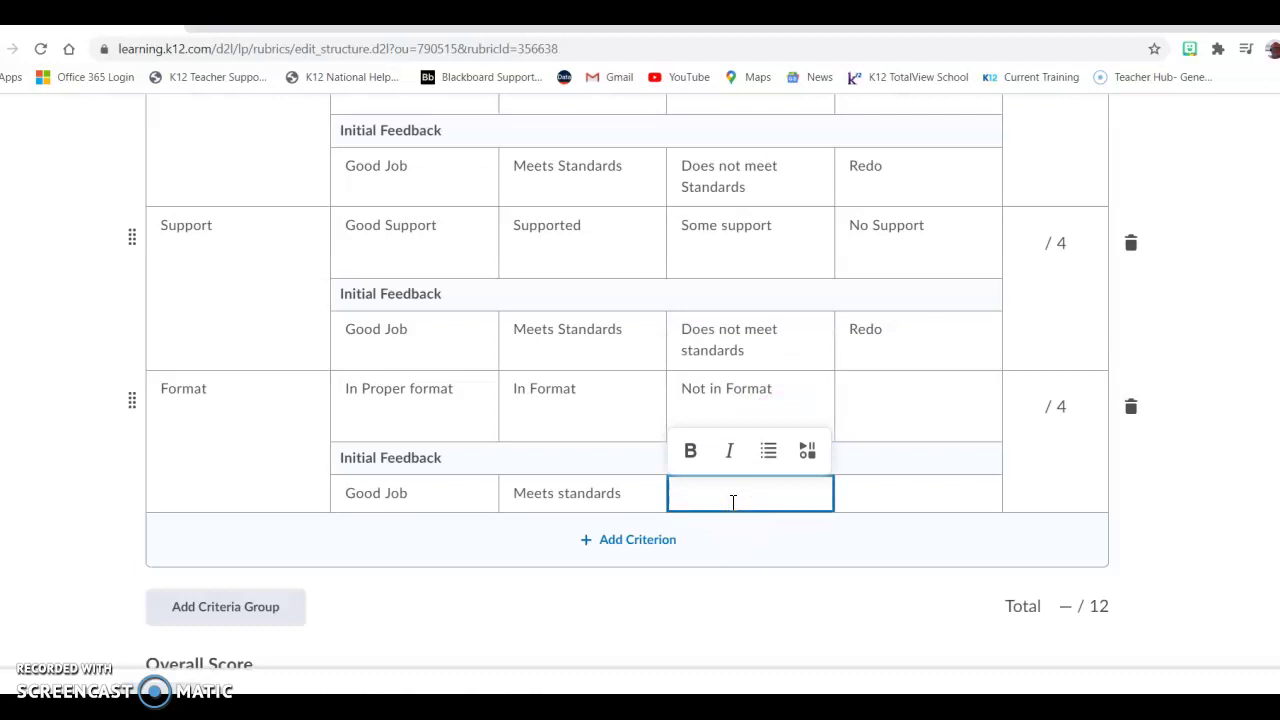
{"action": "type", "text": "Below Standards"}
Describe the Format criterion's Level 1 as "No Format" with the initial feedback "Redo".
{"action": "left_click", "coordinate": [889, 420]}
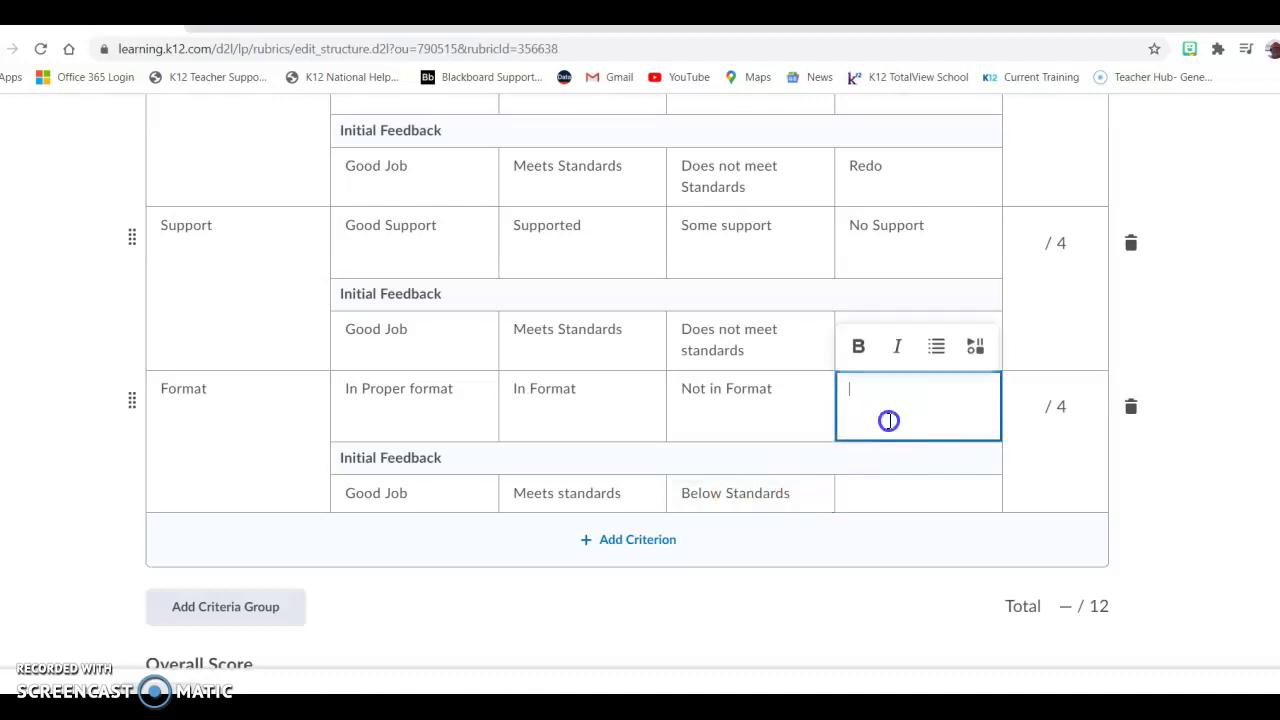
{"action": "type", "text": "No Format"}
{"action": "left_click", "coordinate": [853, 490]}
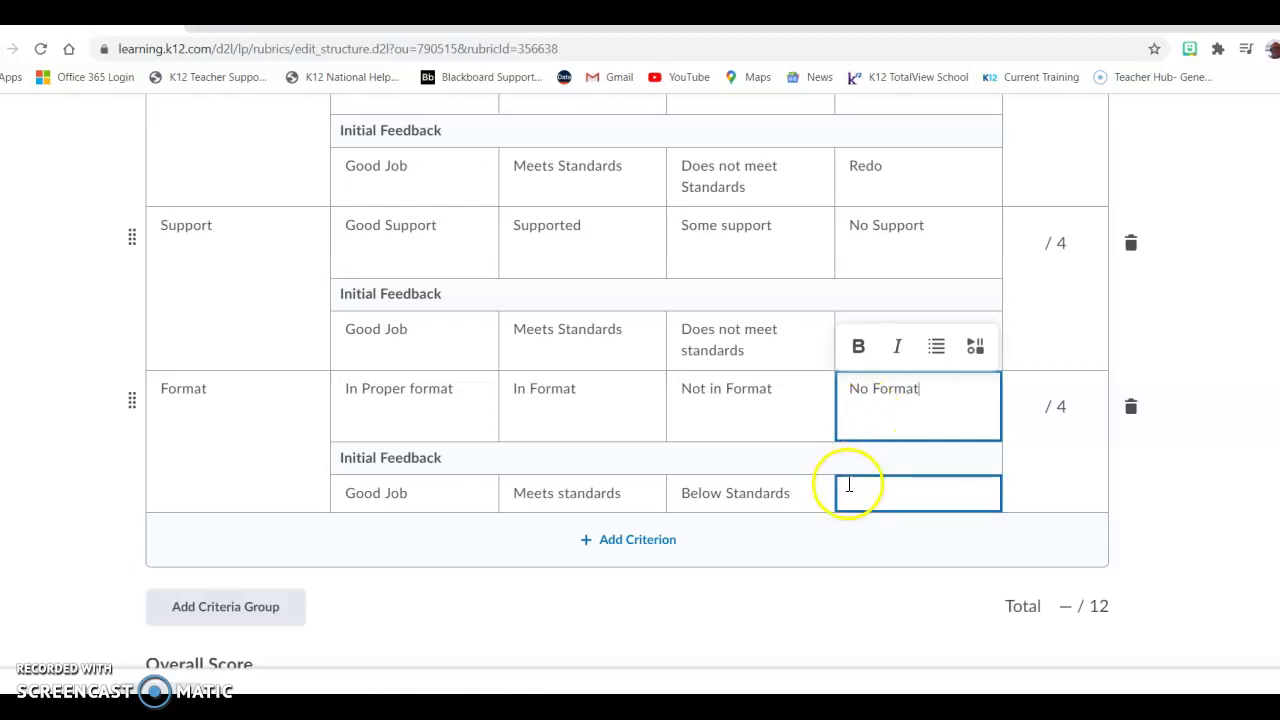
{"action": "type", "text": "Redo"}
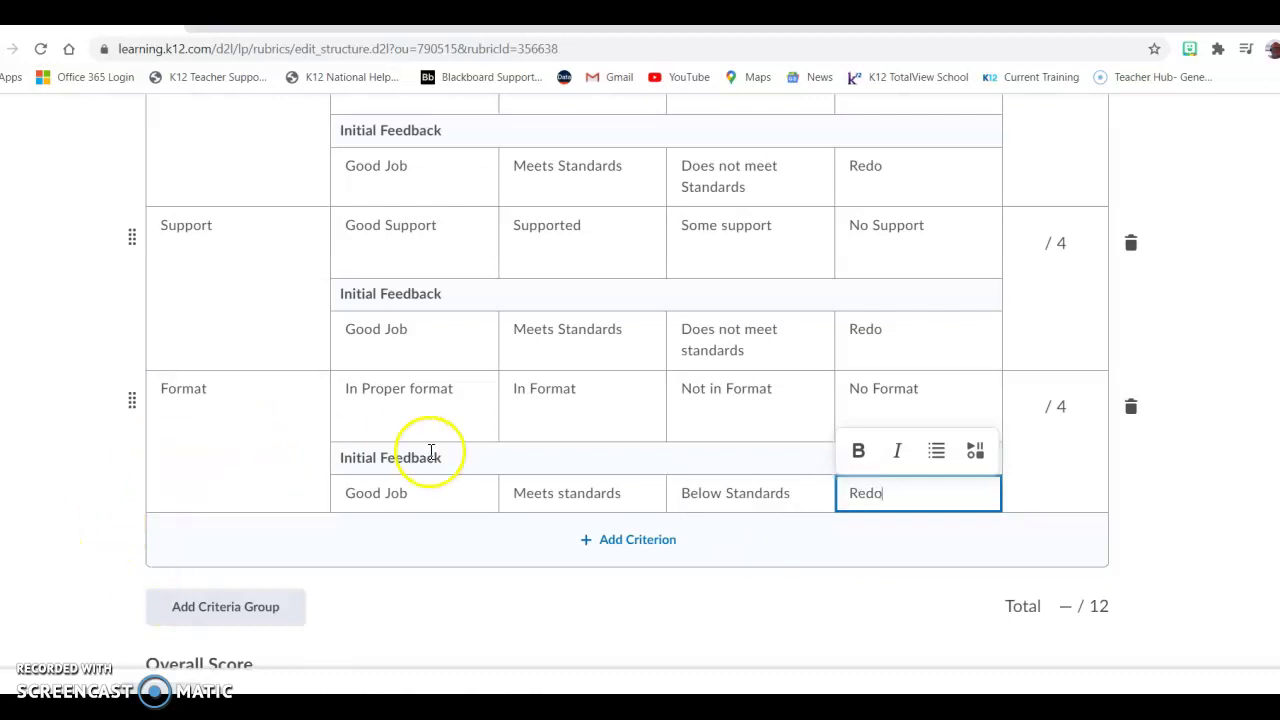
Check the score thresholds of the Overall Score levels and close the rubric editor to return to the Rubrics list.
{"action": "scroll", "coordinate": [428, 450], "scroll_direction": "down", "scroll_amount": 2}
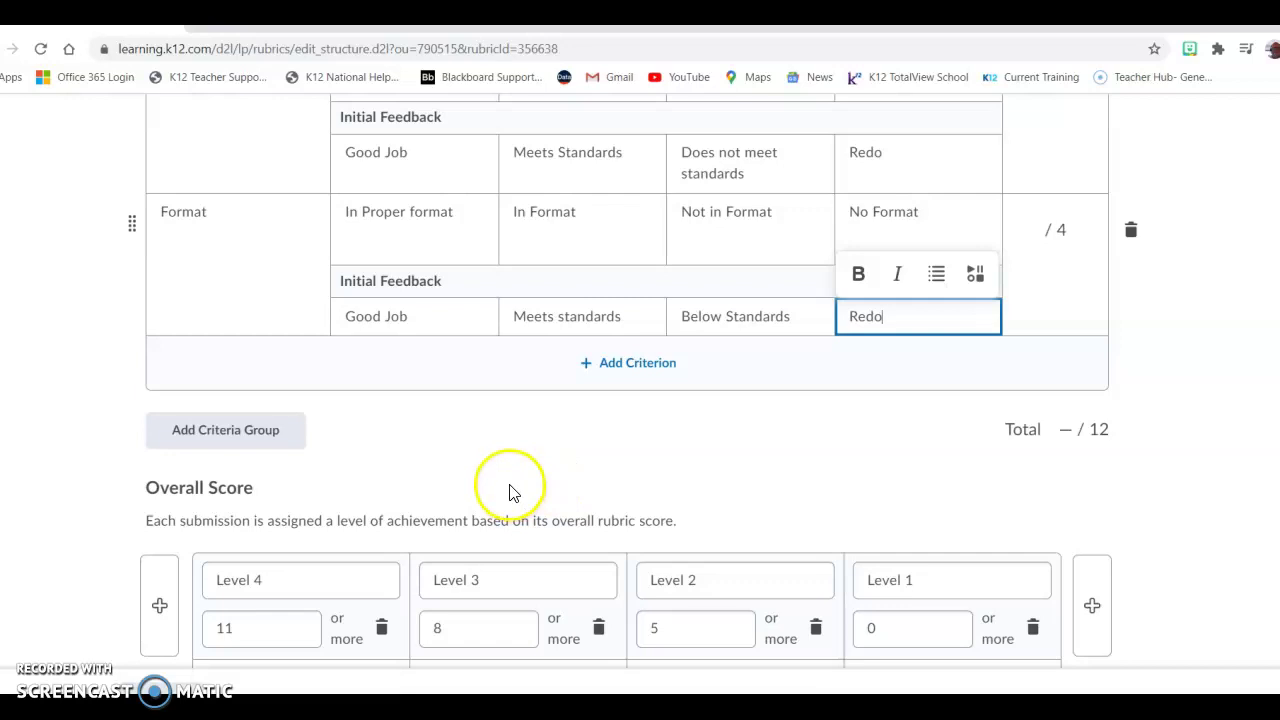
{"action": "scroll", "coordinate": [600, 457], "scroll_direction": "down", "scroll_amount": 2}
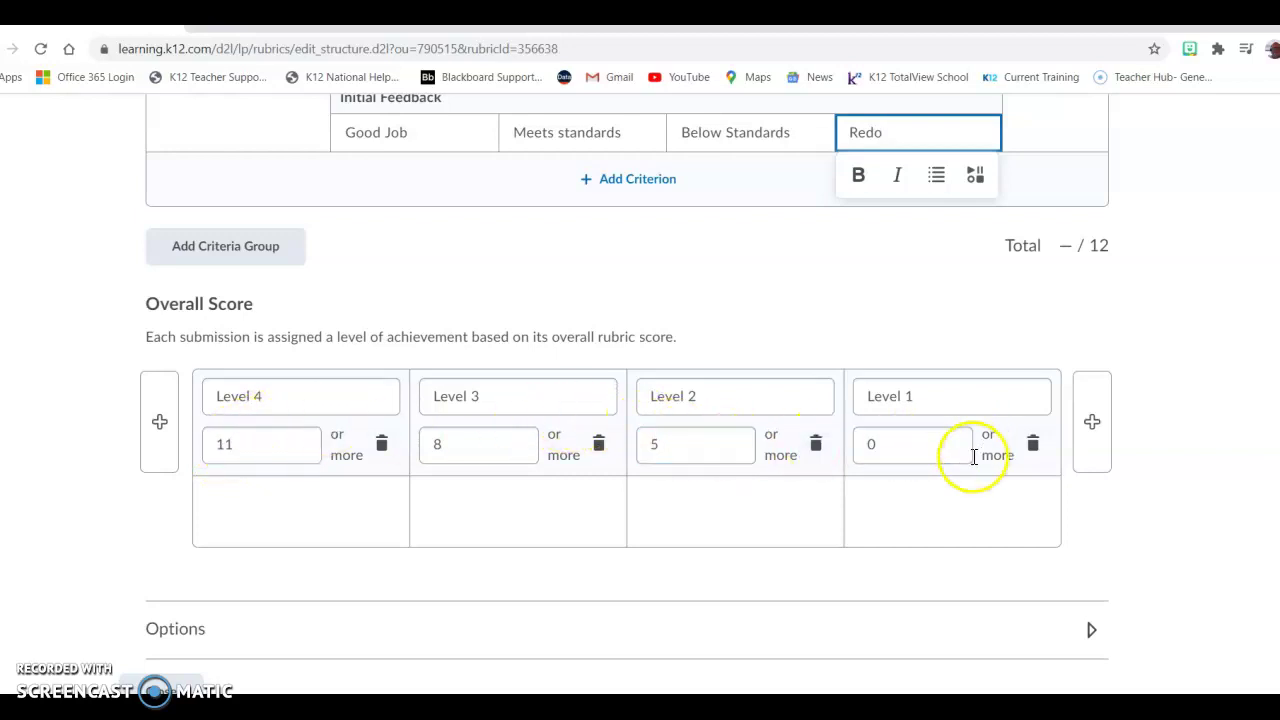
{"action": "left_click", "coordinate": [889, 458]}
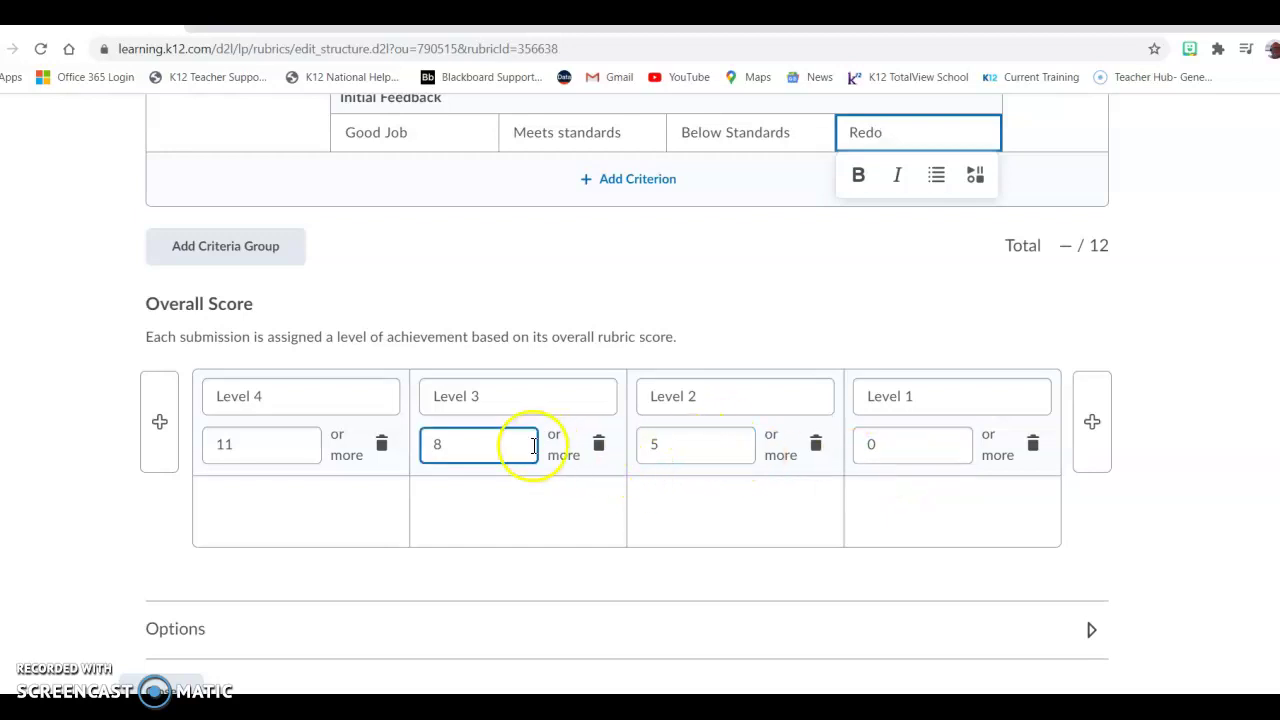
{"action": "left_click", "coordinate": [251, 451]}
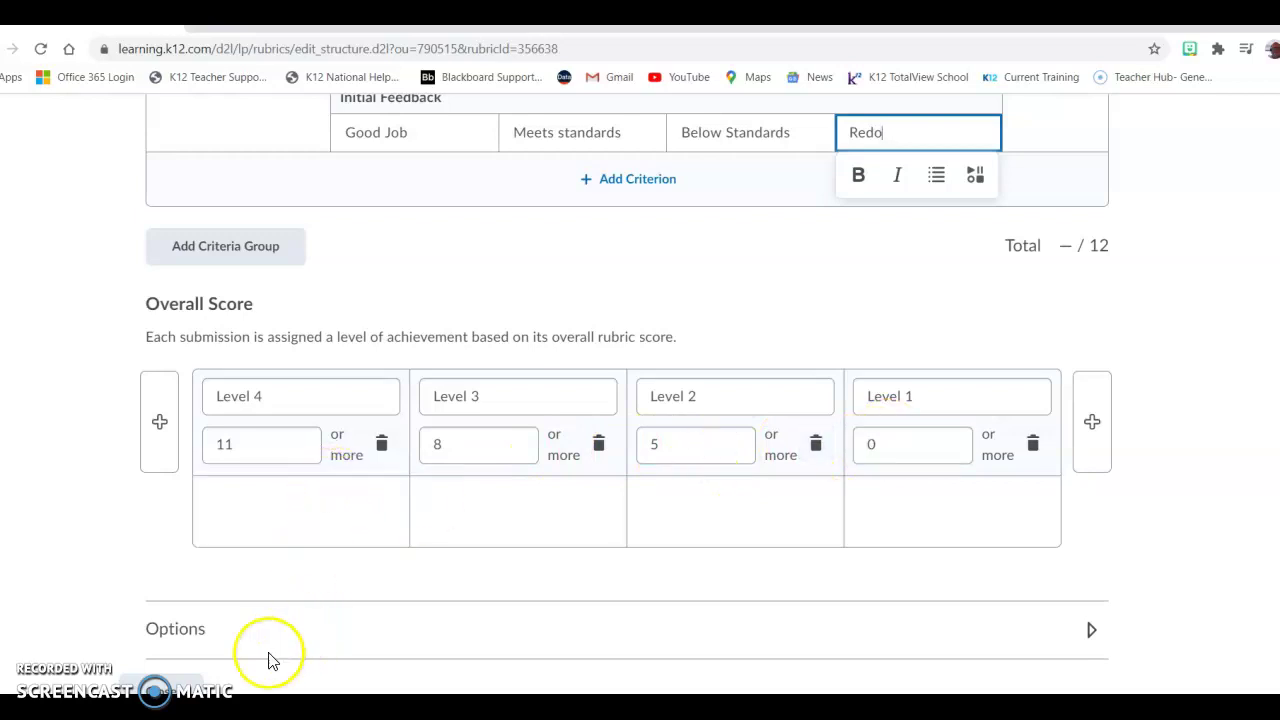
{"action": "left_click", "coordinate": [165, 684]}
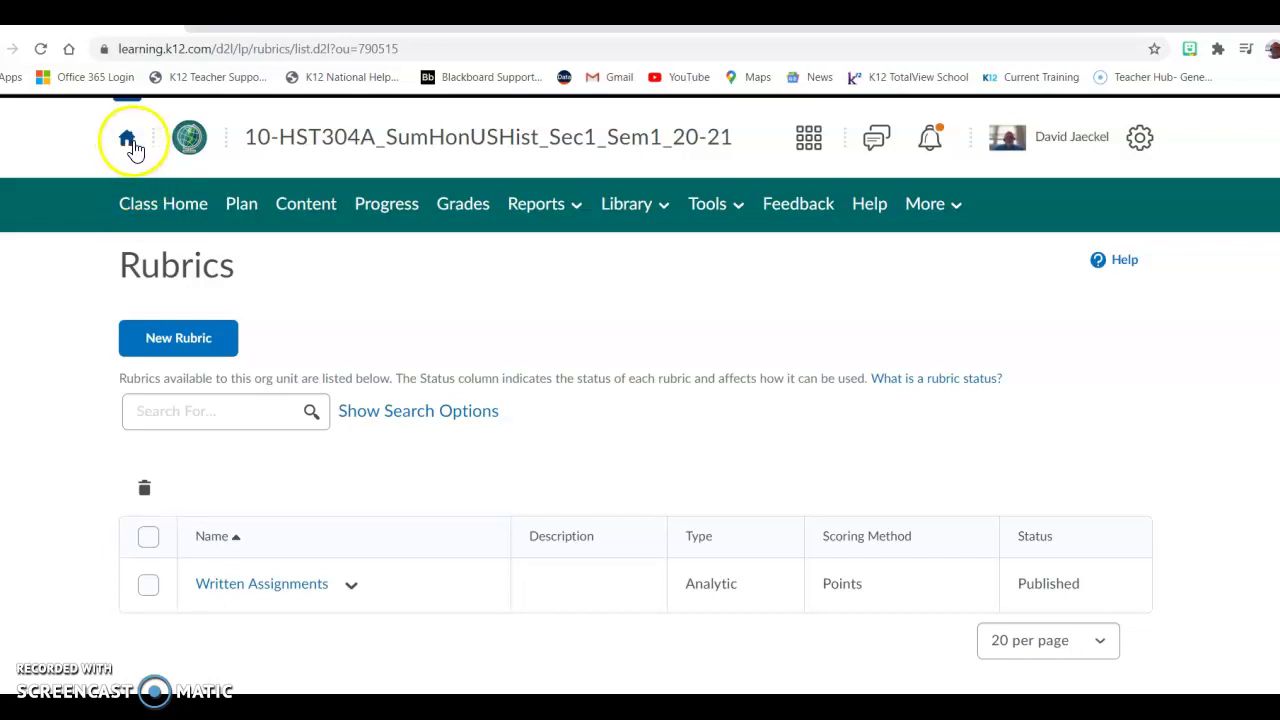
Return to the home dashboard and open the class 10-HST304A_SumHonUSHist_Sec1_Sem1_20-21 from the class overview.
{"action": "left_click", "coordinate": [128, 141]}
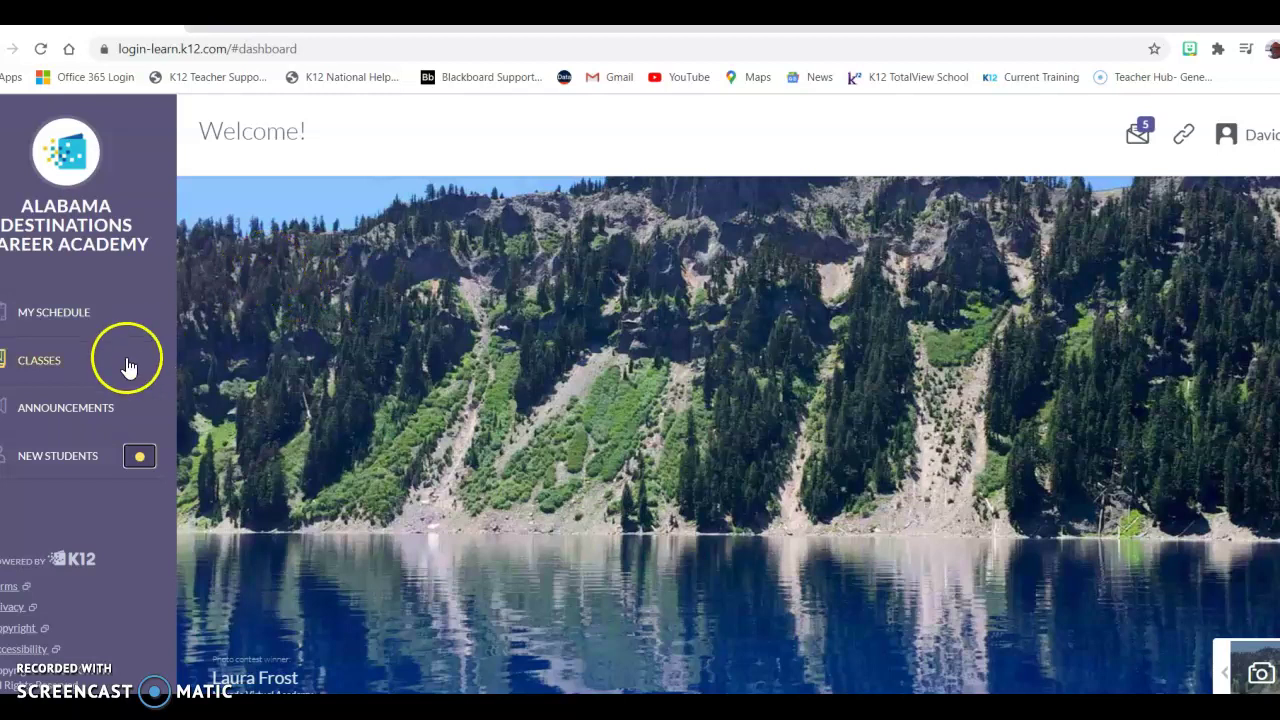
{"action": "left_click", "coordinate": [58, 364]}
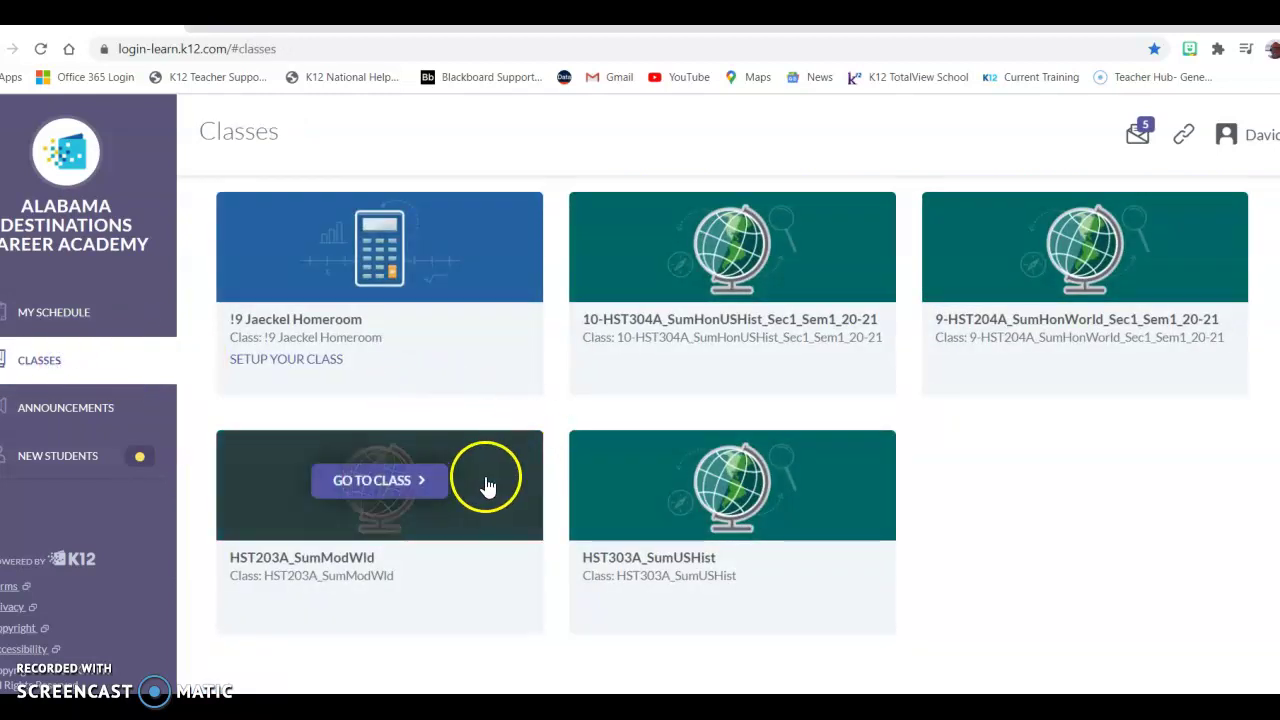
{"action": "left_click", "coordinate": [766, 258]}
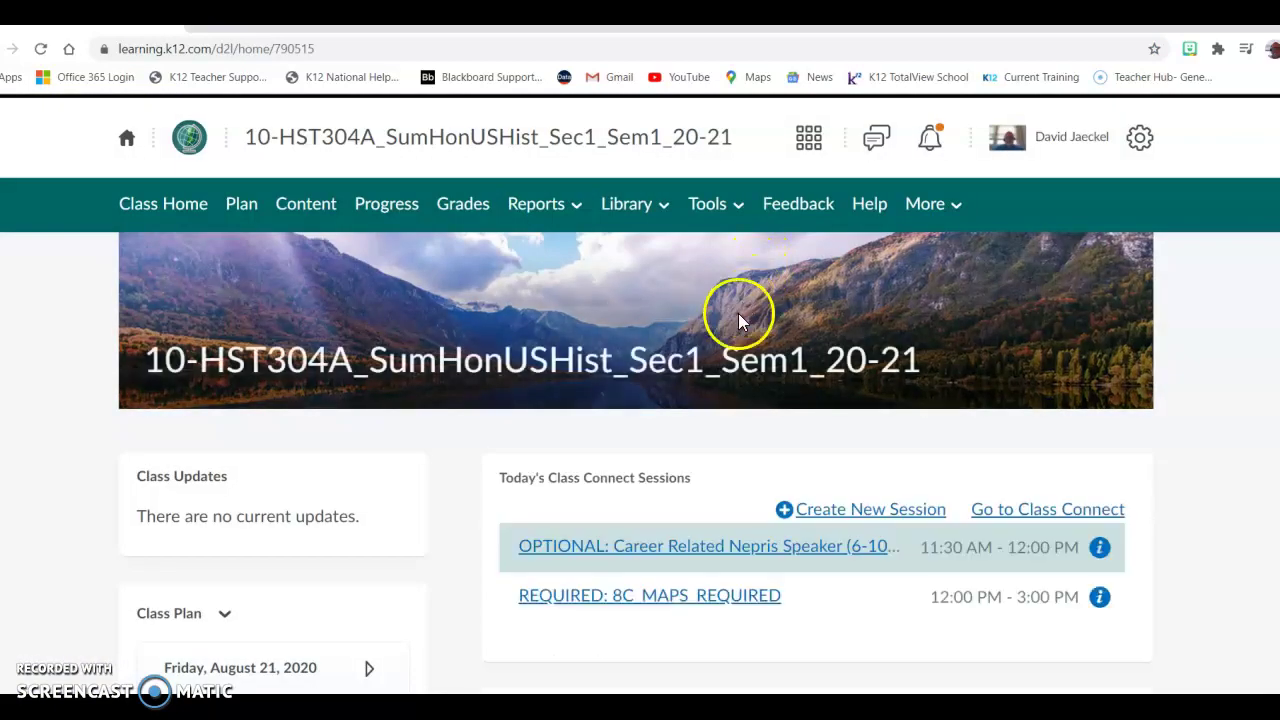
Open the class's Rubrics list from Course Administration.
{"action": "left_click", "coordinate": [739, 212]}
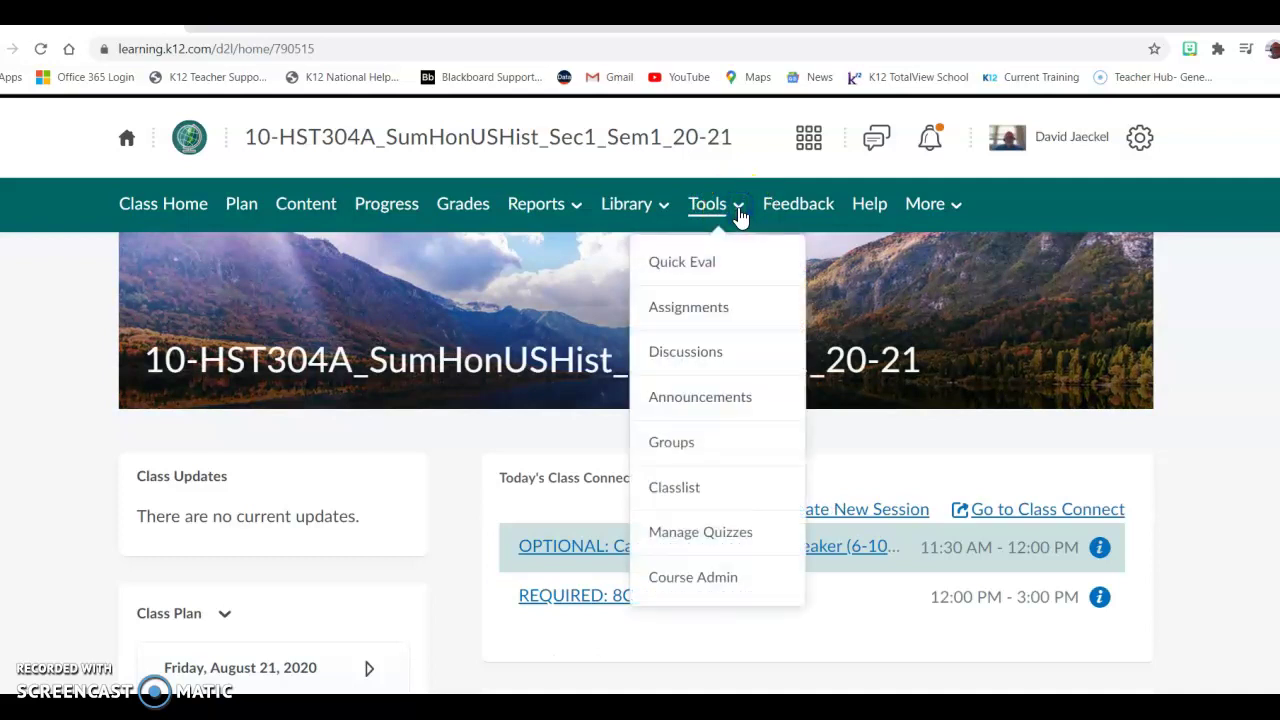
{"action": "left_click", "coordinate": [713, 577]}
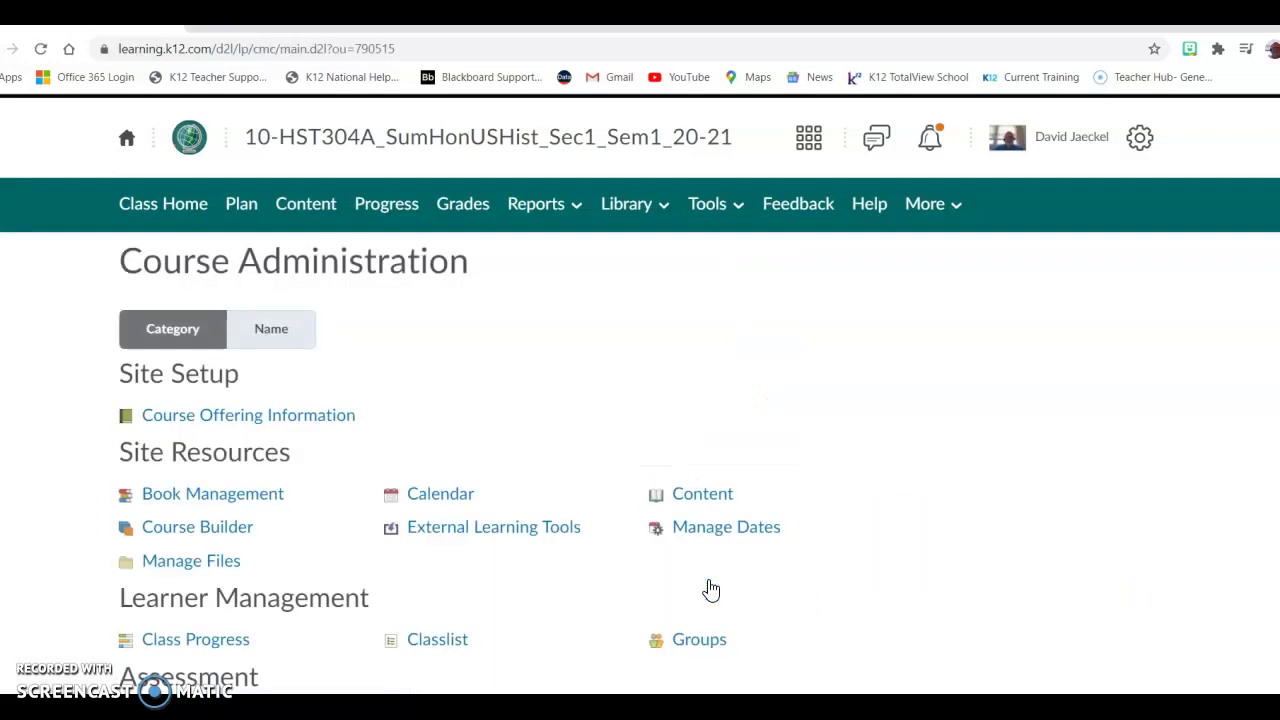
{"action": "left_click", "coordinate": [706, 549]}
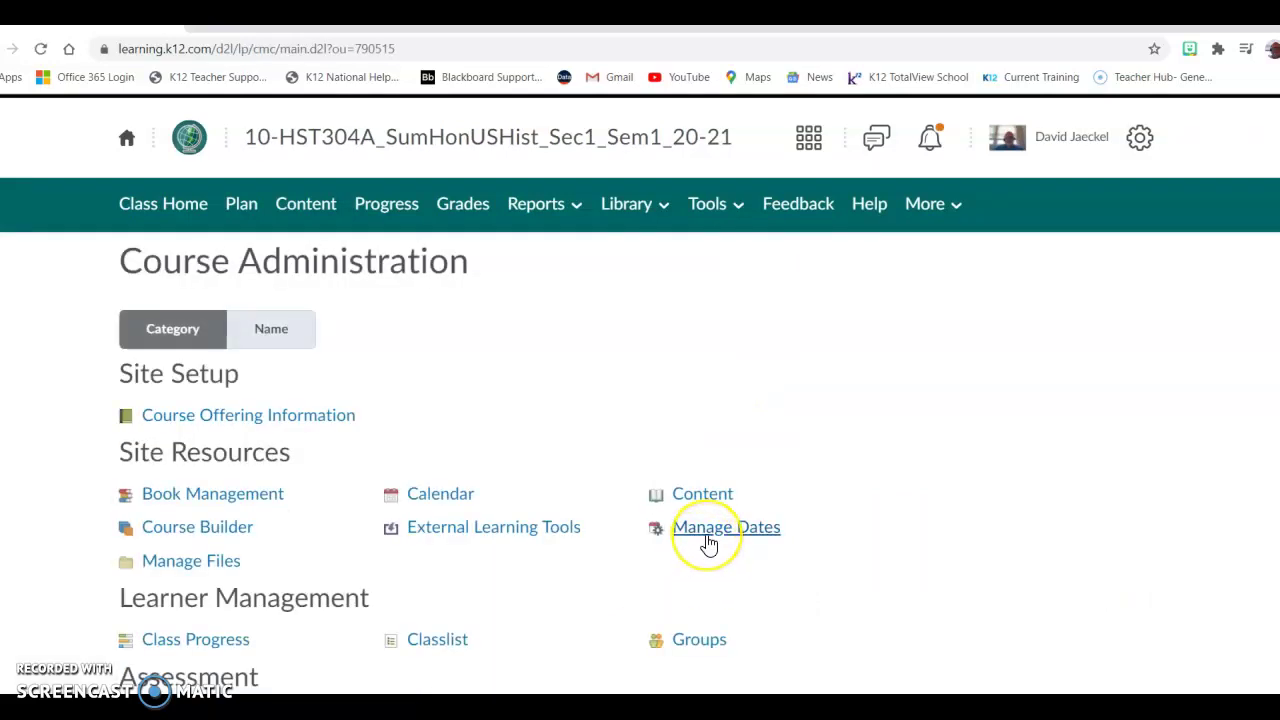
{"action": "scroll", "coordinate": [706, 549], "scroll_direction": "down", "scroll_amount": 2}
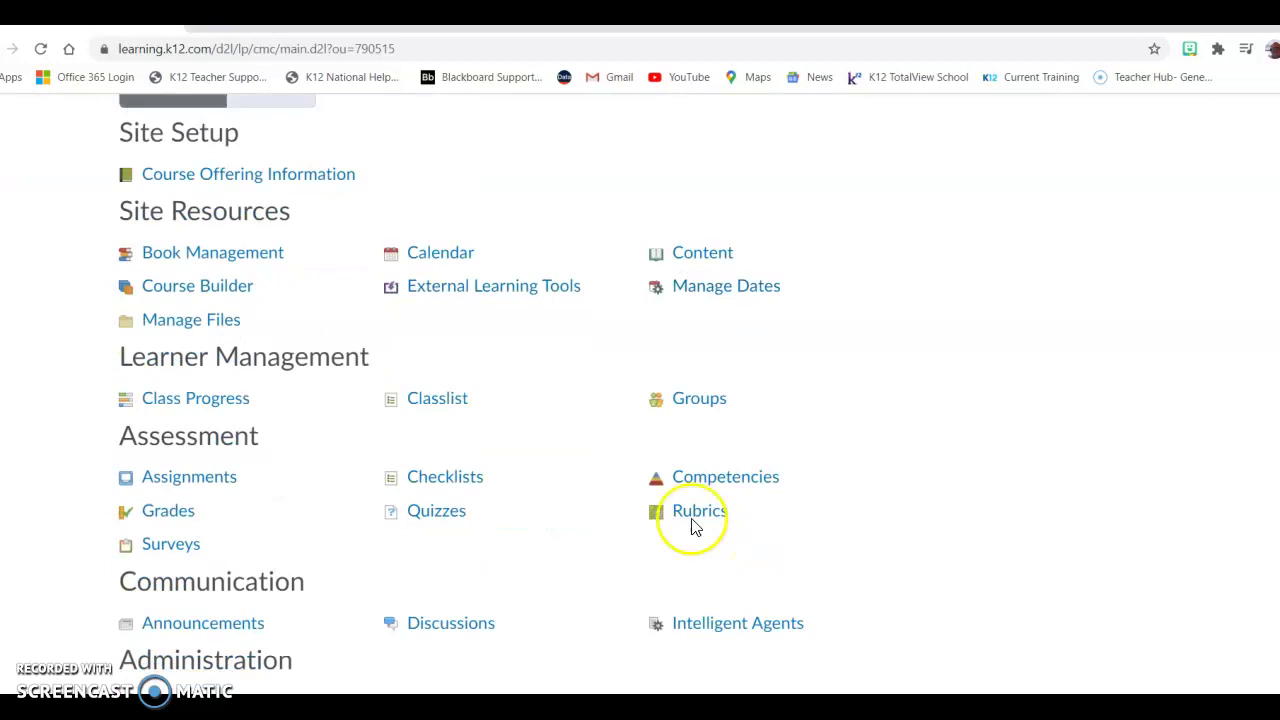
{"action": "left_click", "coordinate": [700, 512]}
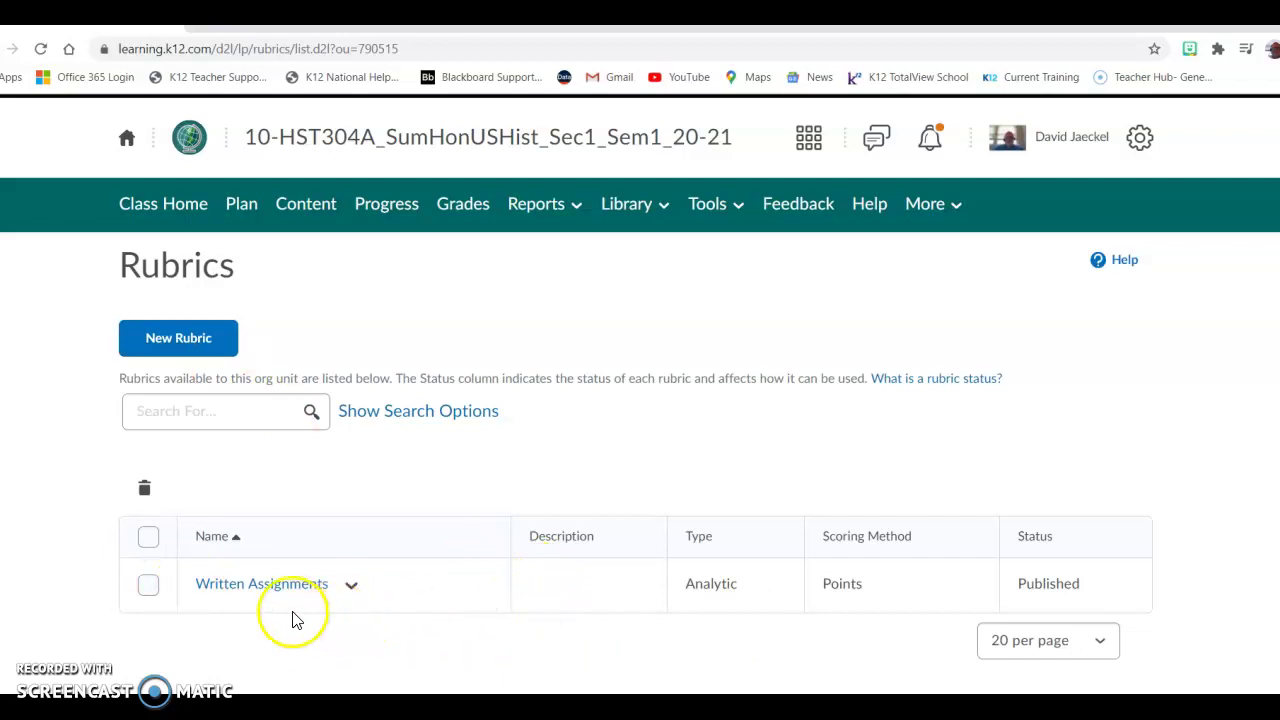
View the actions available for the Written Assignments rubric, then leave the class for the home dashboard.
{"action": "left_click", "coordinate": [354, 587]}
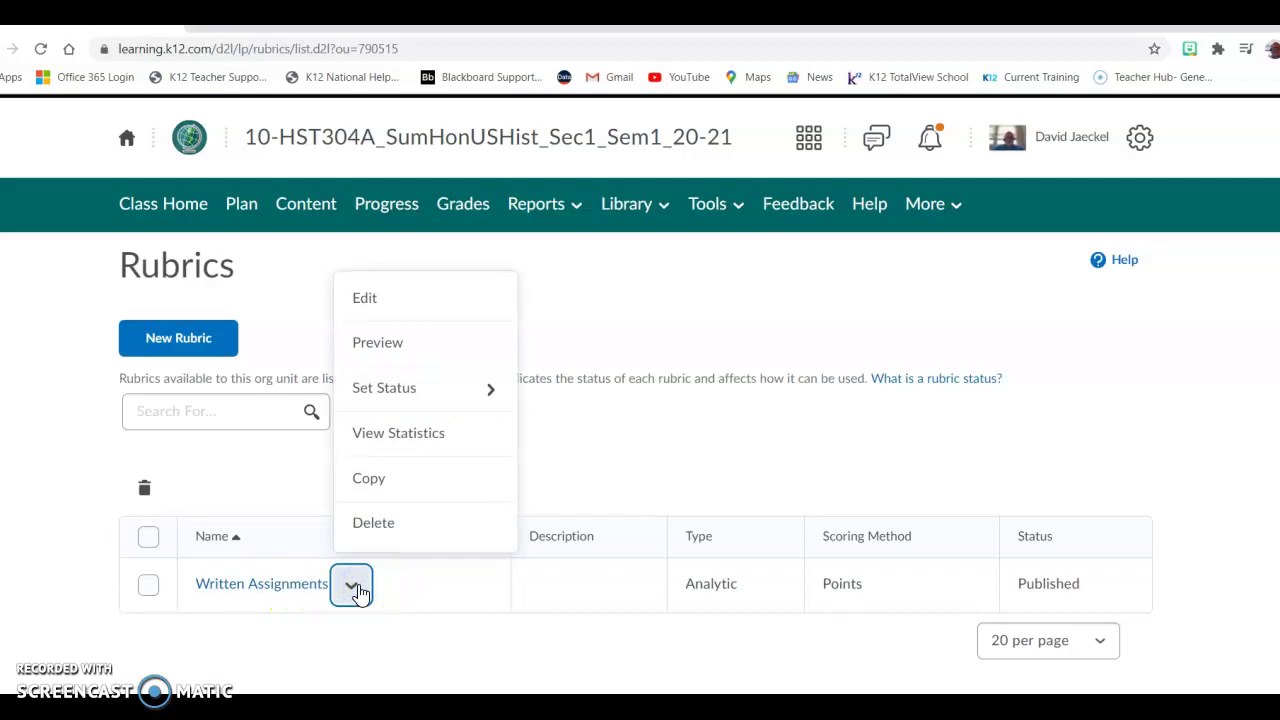
{"action": "left_click", "coordinate": [940, 451]}
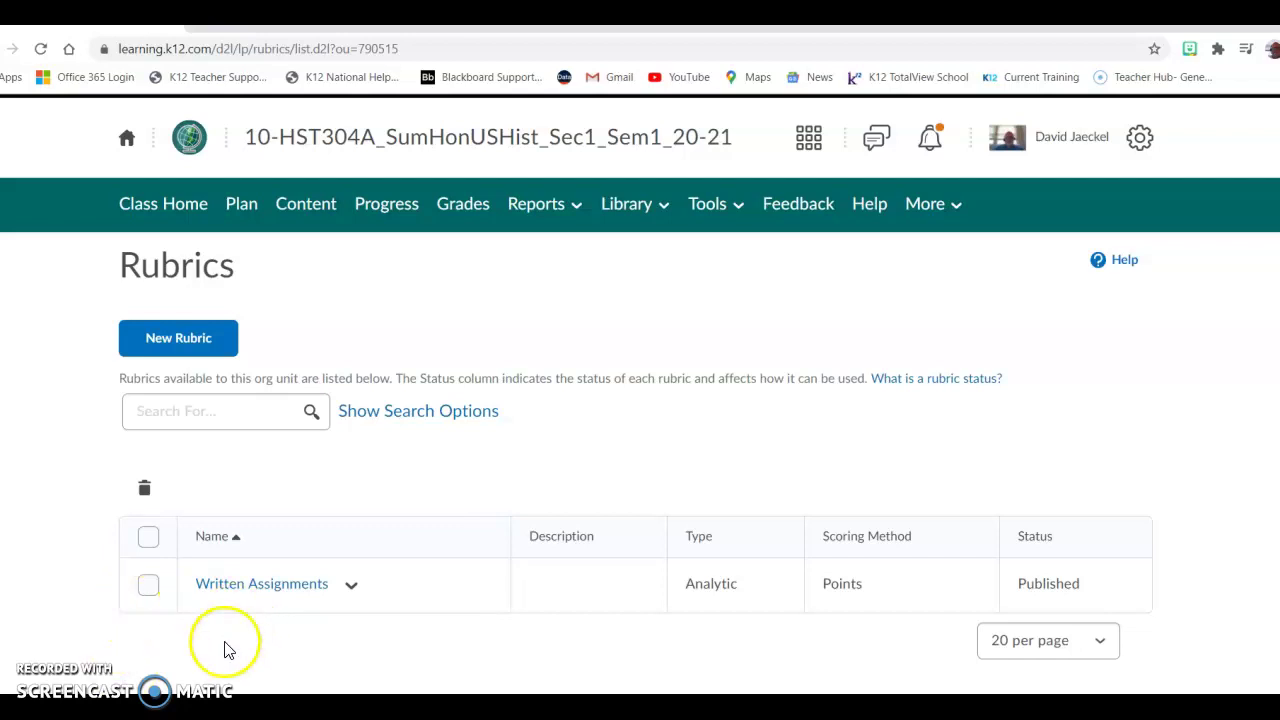
{"action": "left_click", "coordinate": [127, 143]}
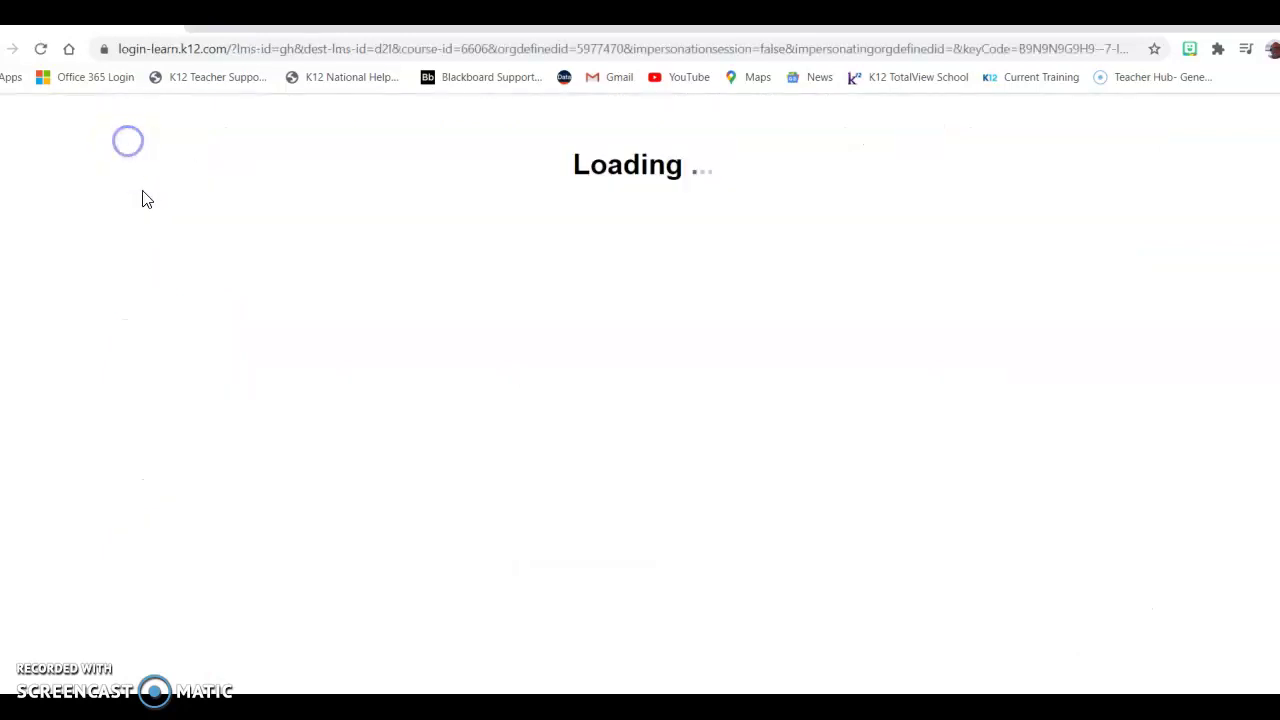